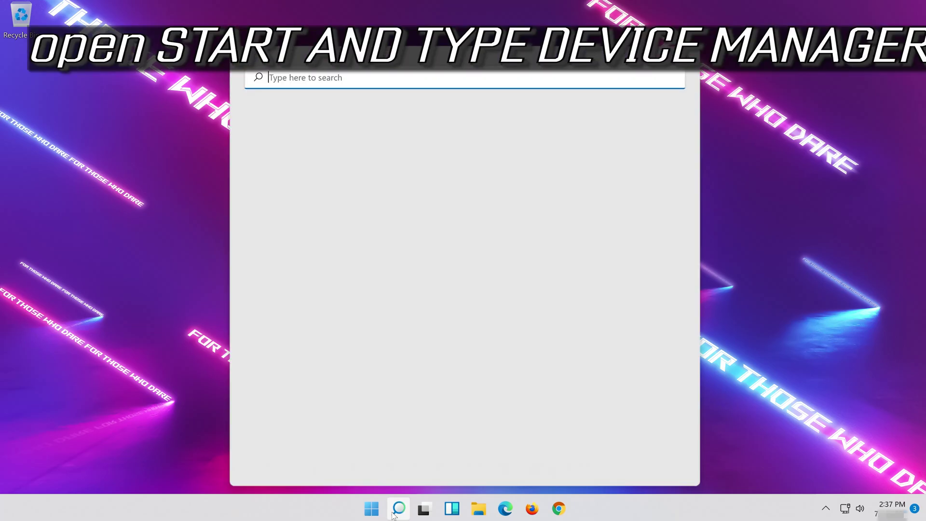
Search Windows for 'device manager' and launch Device Manager from the results
{"action": "type", "text": "device manager"}
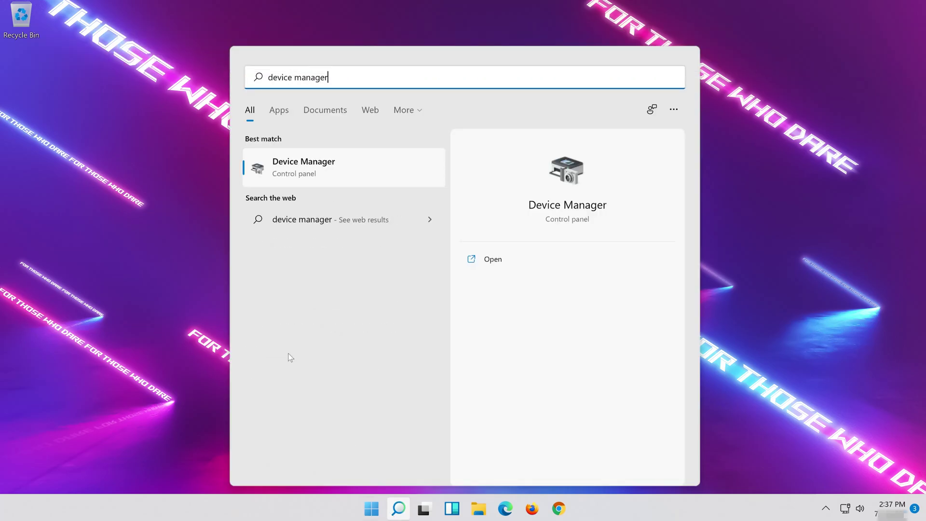
{"action": "left_click", "coordinate": [346, 178]}
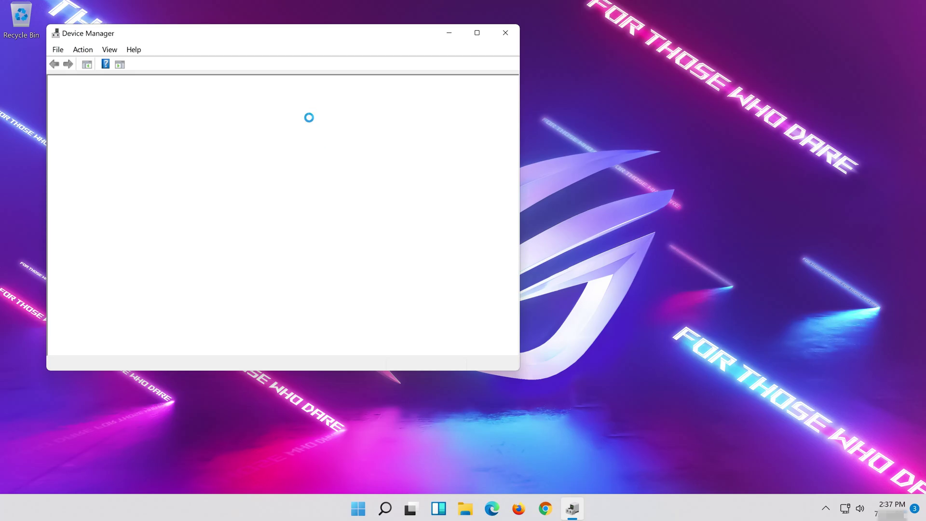
Start Update Driver from the Driver tab of High Definition Audio Device's properties
{"action": "left_click_drag", "start_coordinate": [215, 37], "coordinate": [453, 74]}
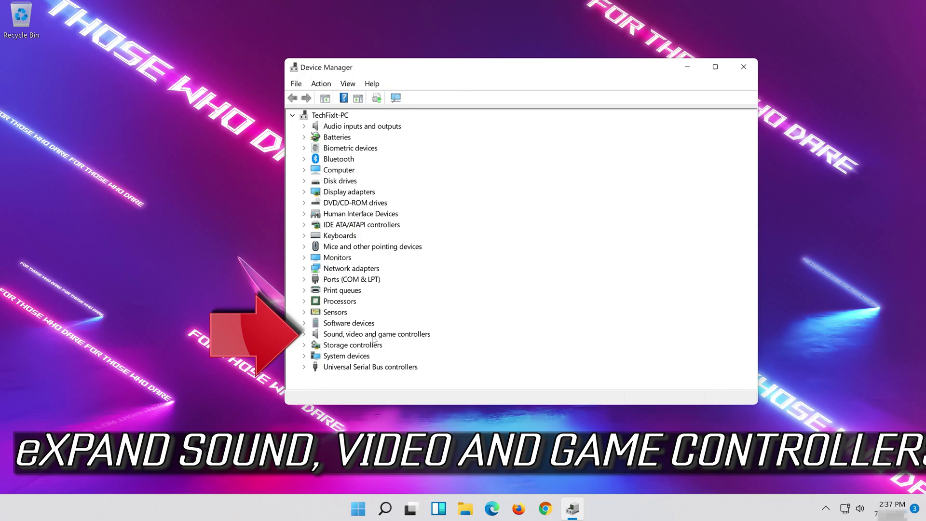
{"action": "left_click", "coordinate": [304, 335]}
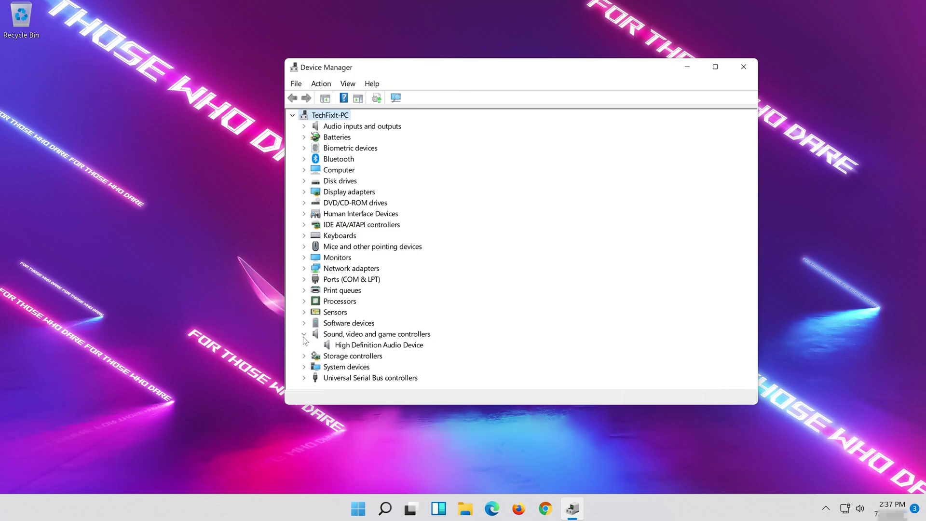
{"action": "left_click", "coordinate": [343, 346]}
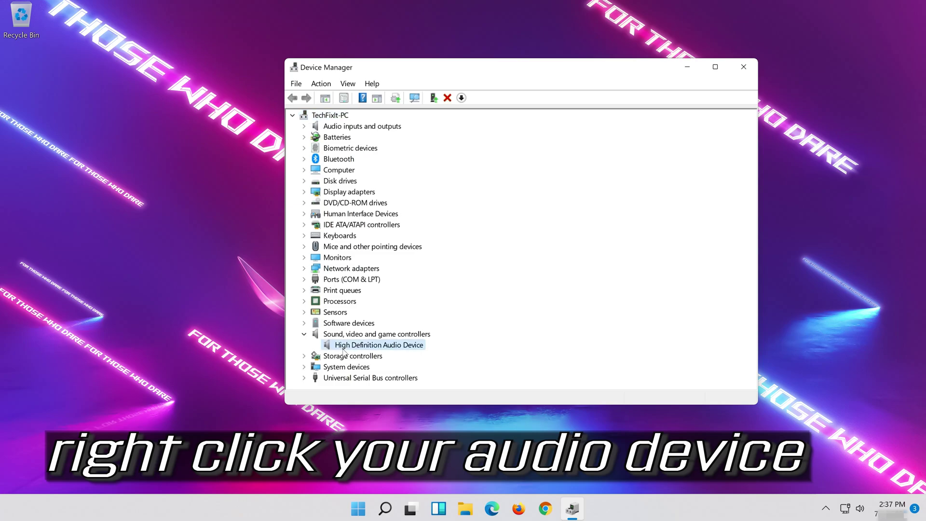
{"action": "right_click", "coordinate": [414, 351]}
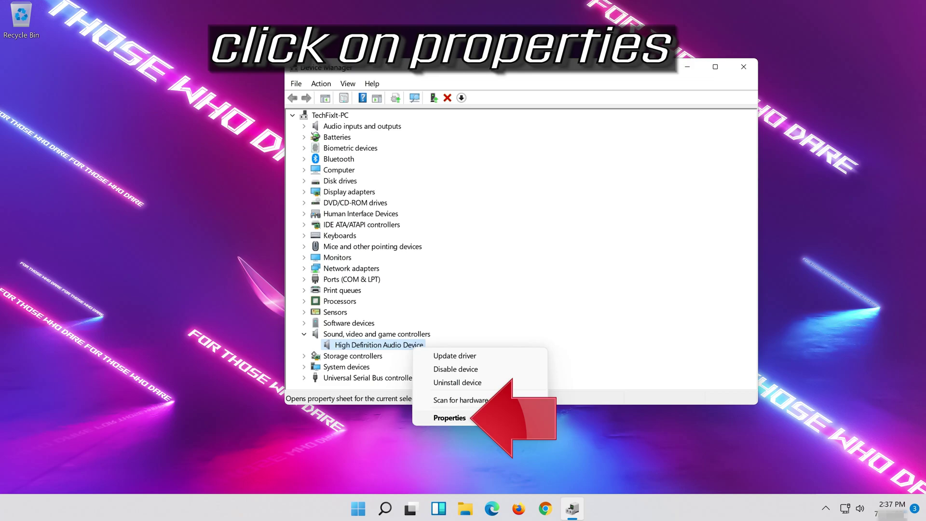
{"action": "left_click", "coordinate": [484, 417]}
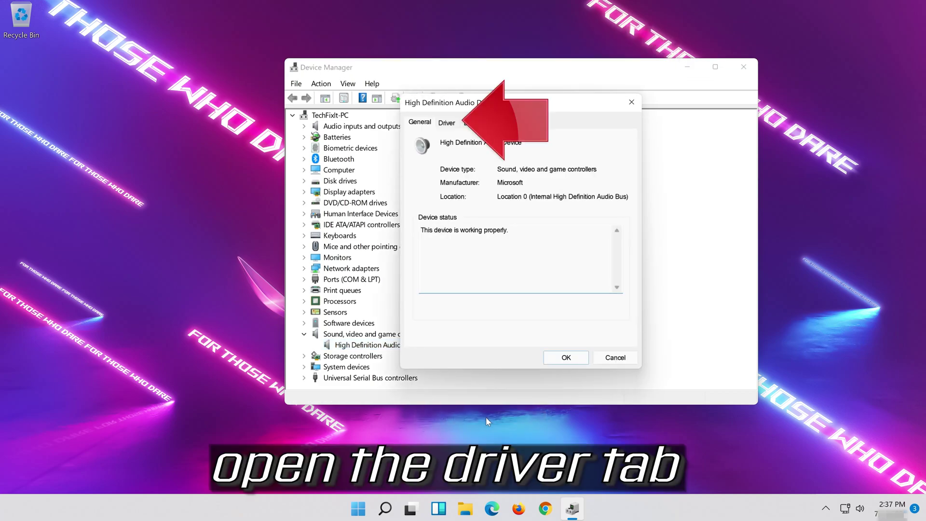
{"action": "left_click", "coordinate": [451, 122]}
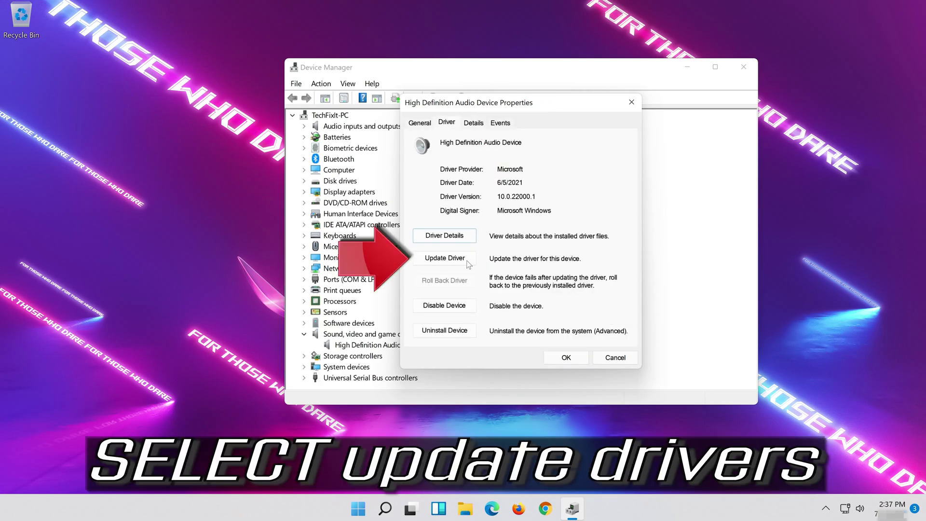
{"action": "left_click", "coordinate": [448, 264]}
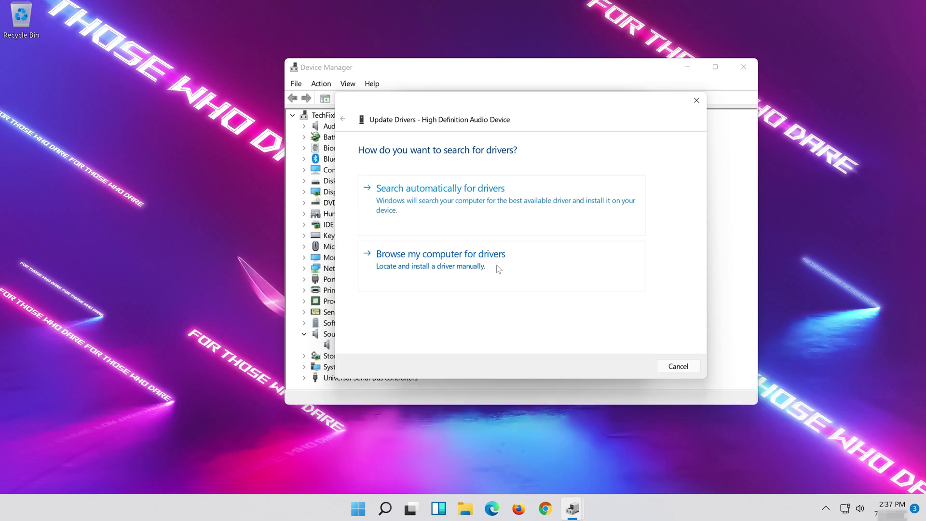
Install the High Definition Audio Device driver from this computer's compatible list, accepting the warning
{"action": "left_click", "coordinate": [501, 266]}
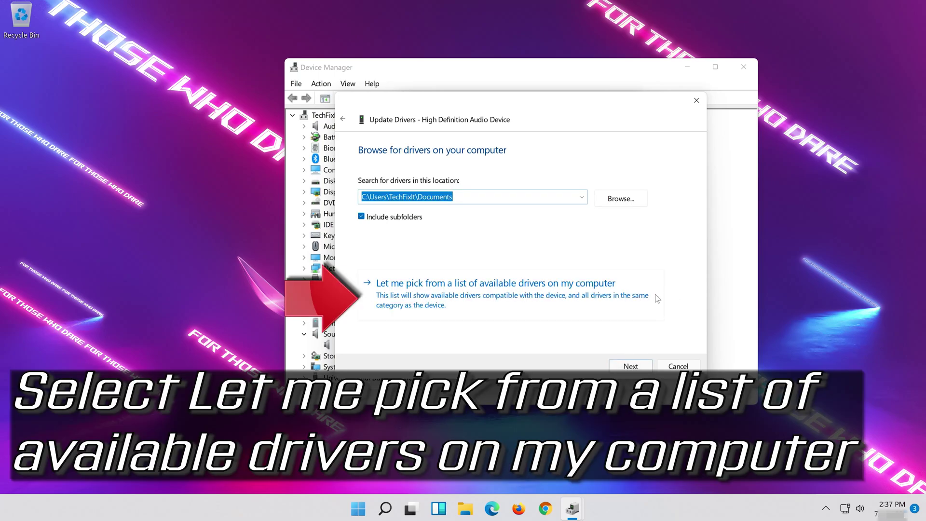
{"action": "left_click", "coordinate": [453, 304]}
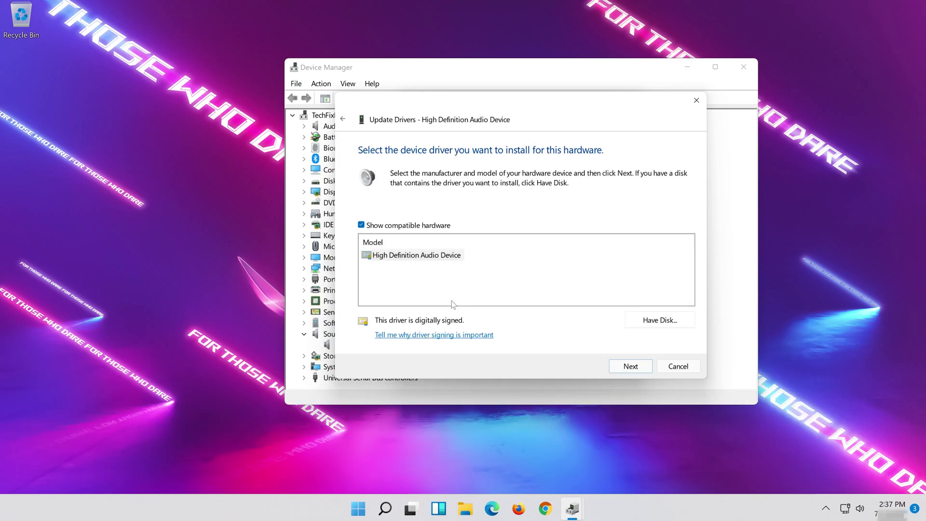
{"action": "left_click", "coordinate": [378, 255]}
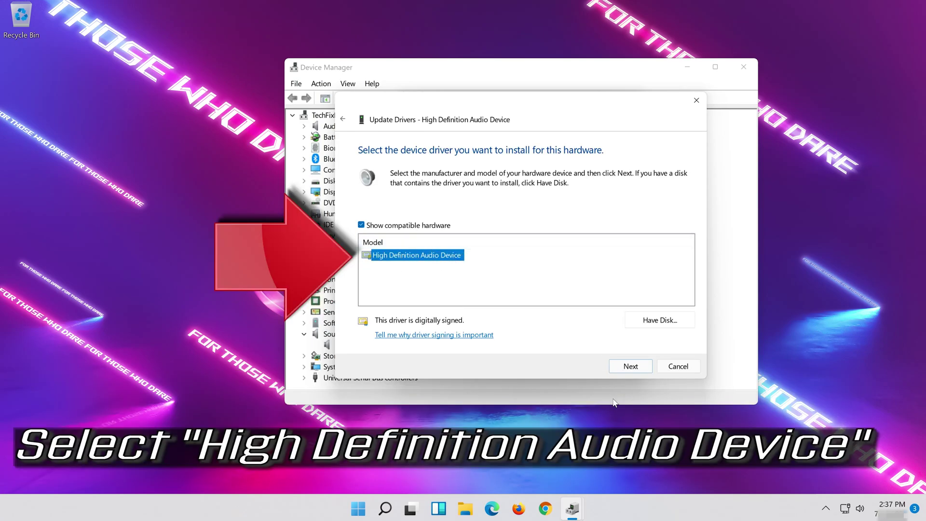
{"action": "left_click", "coordinate": [641, 372]}
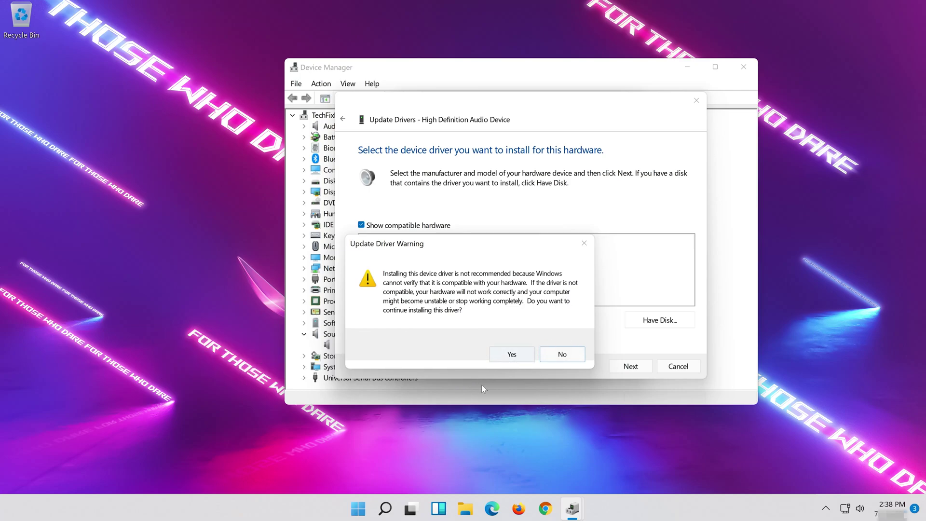
{"action": "left_click", "coordinate": [512, 354]}
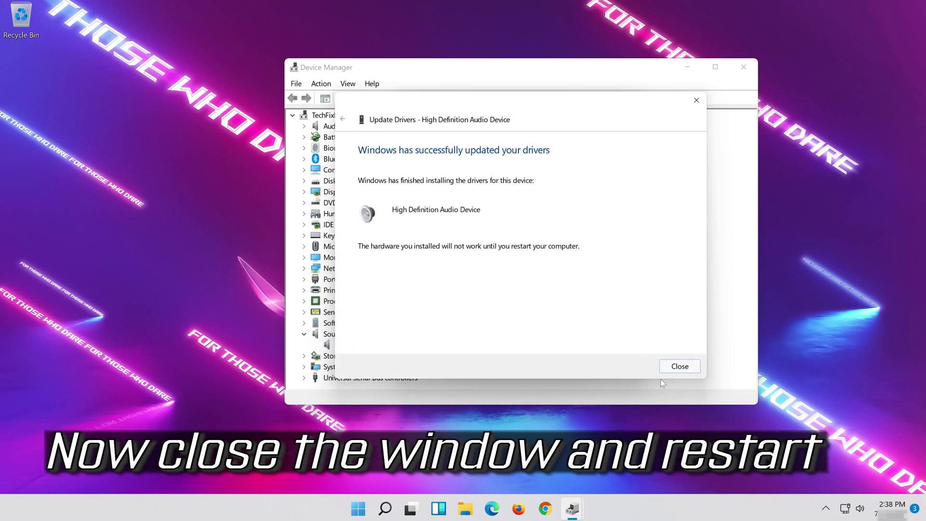
Close the driver wizard and device properties, and agree to restart the computer
{"action": "left_click", "coordinate": [681, 366]}
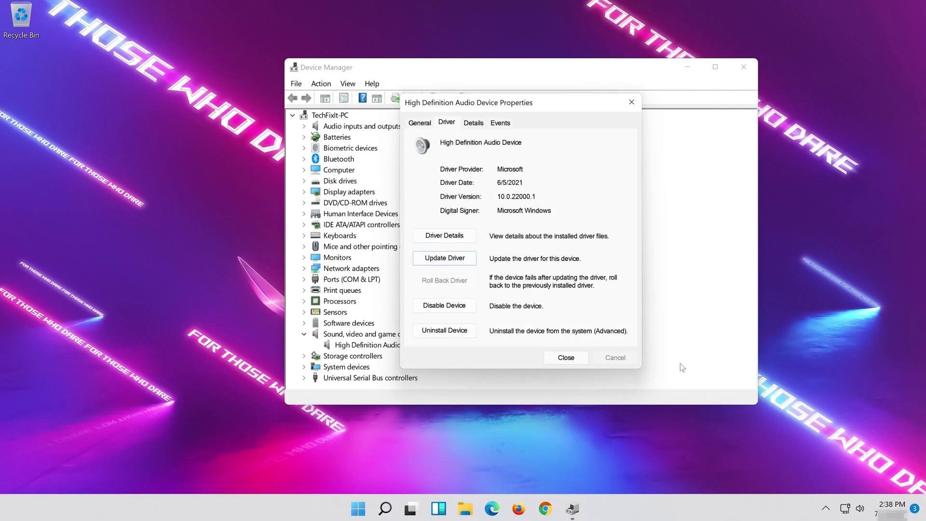
{"action": "left_click", "coordinate": [566, 358]}
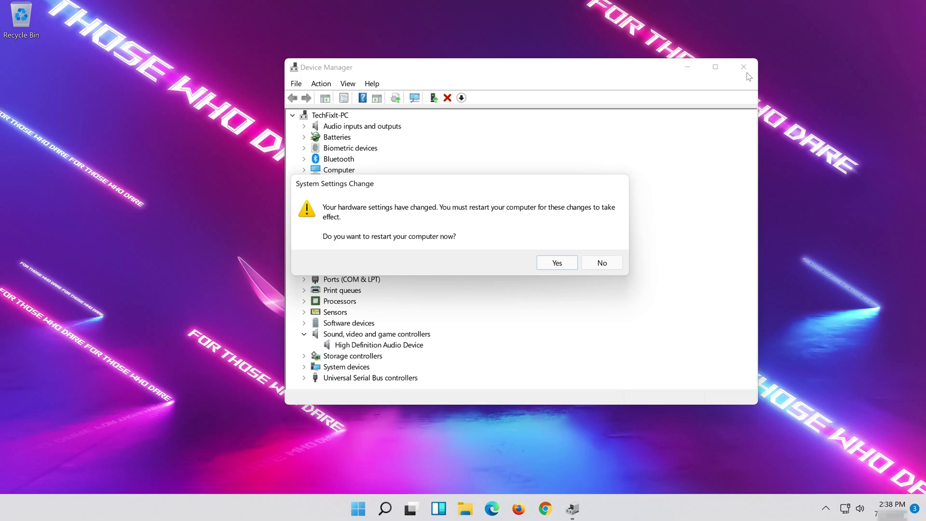
{"action": "left_click", "coordinate": [557, 264]}
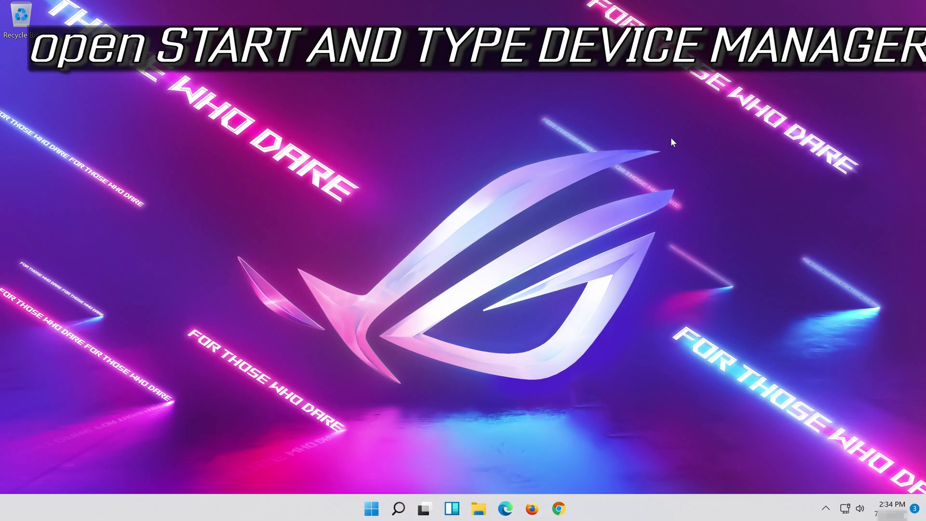
Search for 'device manager' after the restart, open it, and centre its window
{"action": "left_click", "coordinate": [393, 514]}
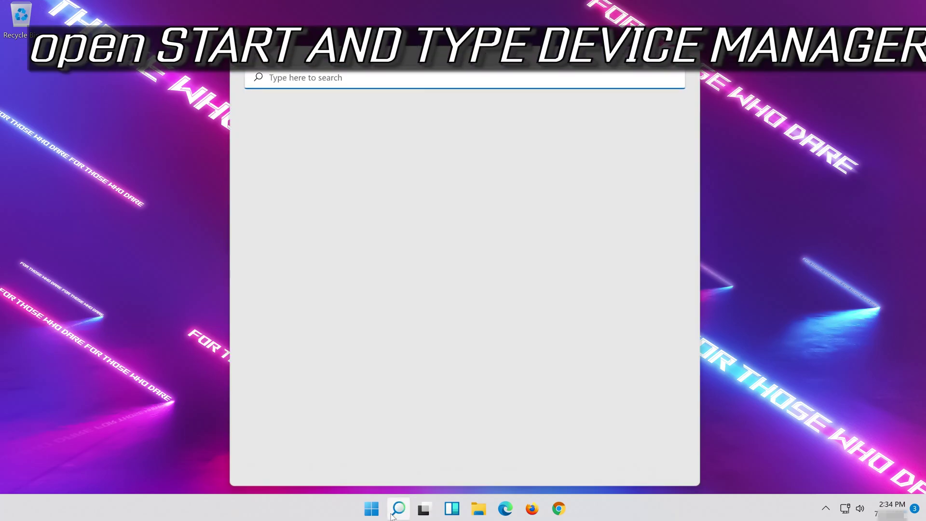
{"action": "type", "text": "device ma"}
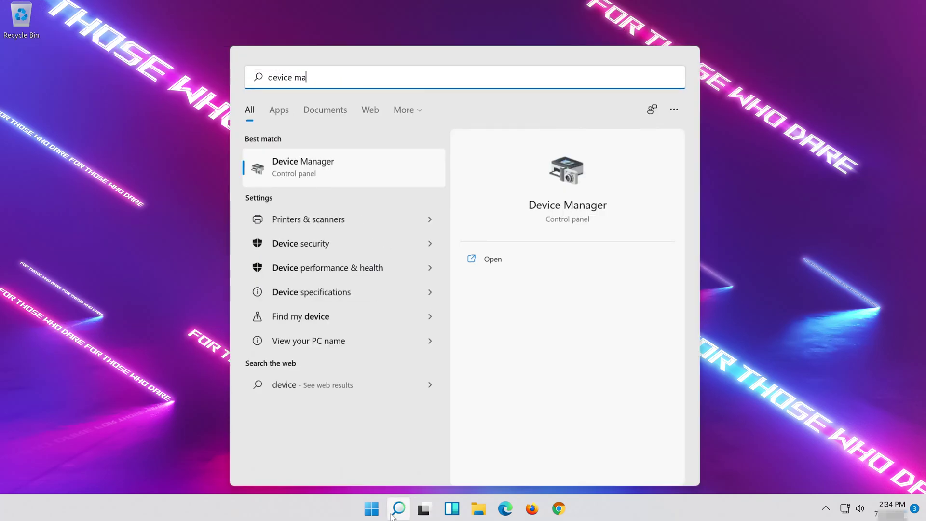
{"action": "type", "text": "nager"}
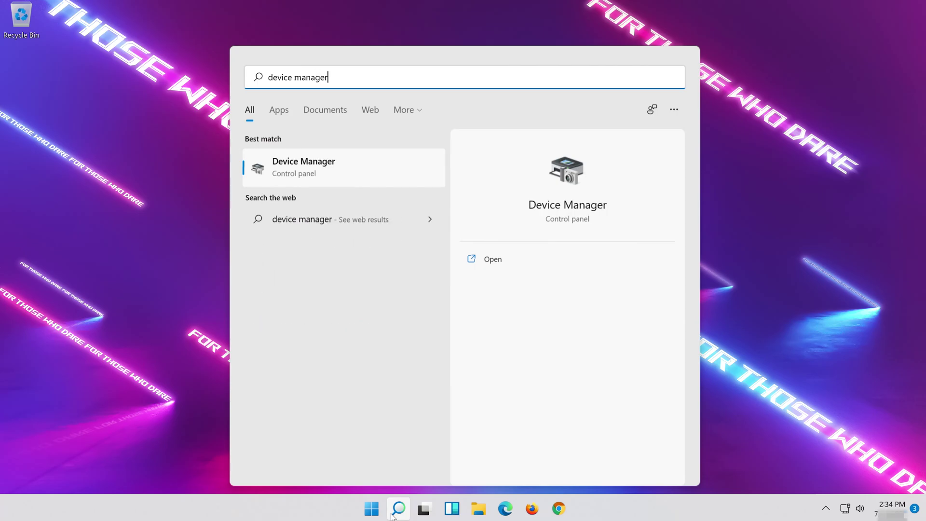
{"action": "left_click", "coordinate": [321, 172]}
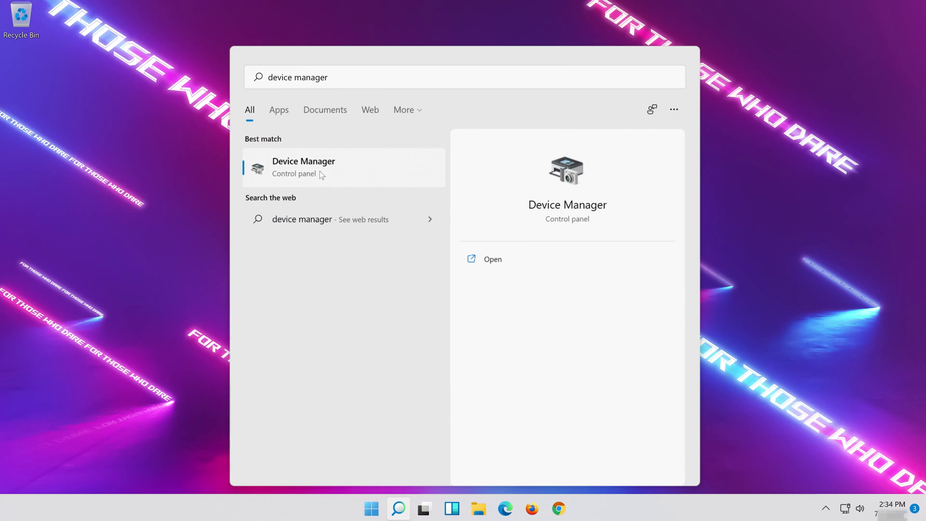
{"action": "left_click_drag", "start_coordinate": [167, 112], "coordinate": [370, 114]}
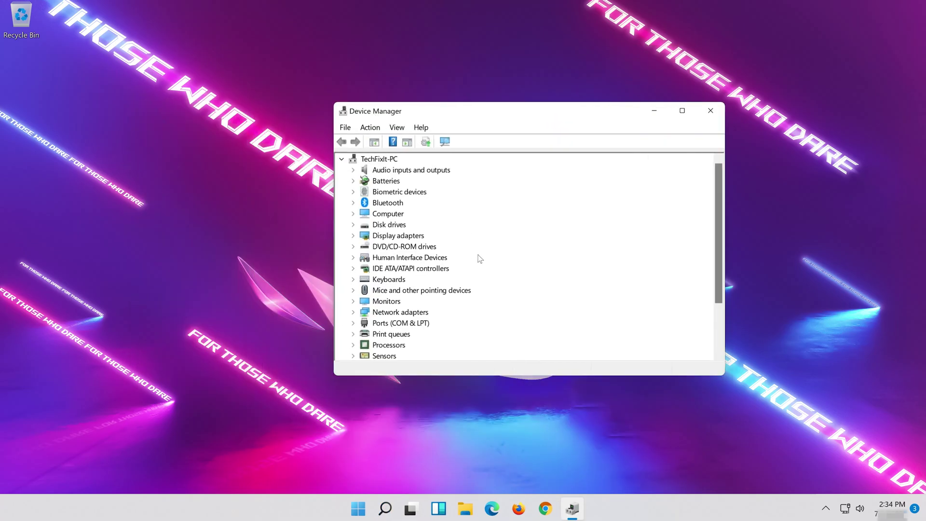
Uninstall High Definition Audio Device from its Driver tab, then close Device Manager
{"action": "scroll", "coordinate": [479, 259], "scroll_direction": "down", "scroll_amount": 2}
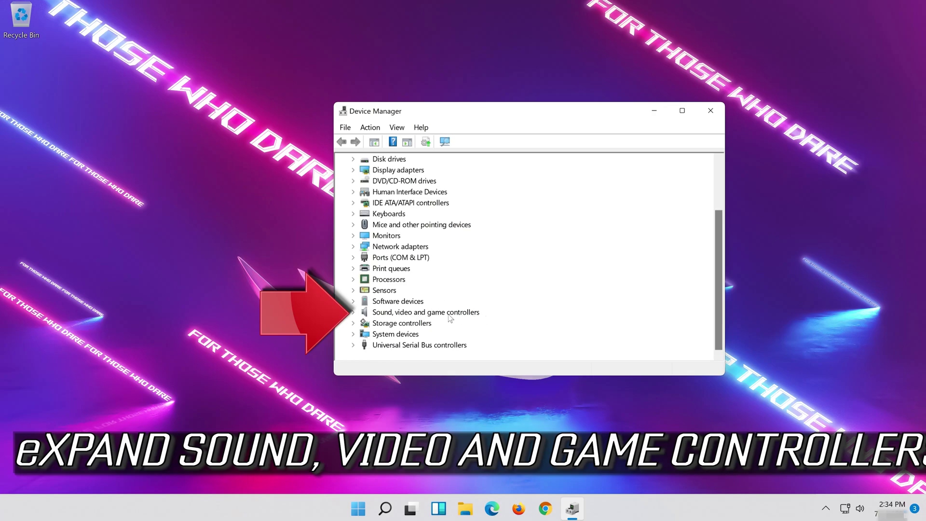
{"action": "double_click", "coordinate": [368, 315]}
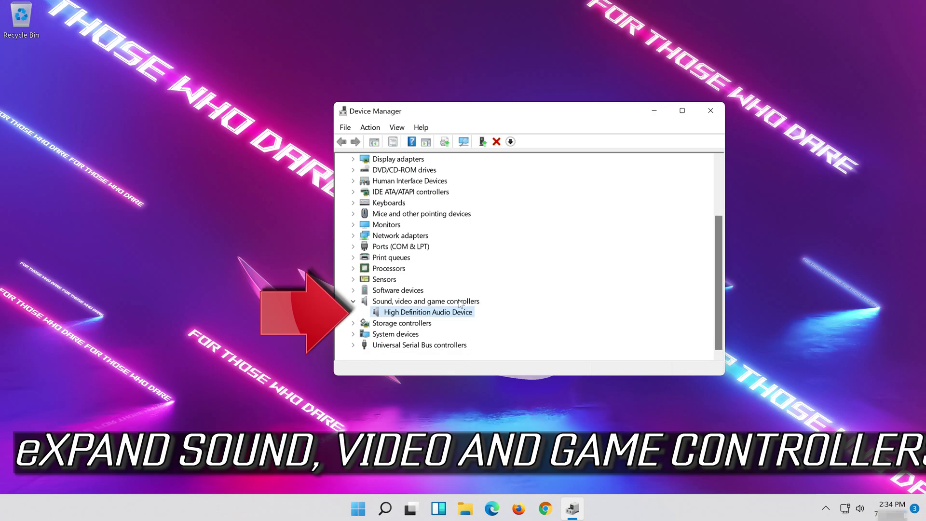
{"action": "right_click", "coordinate": [428, 316]}
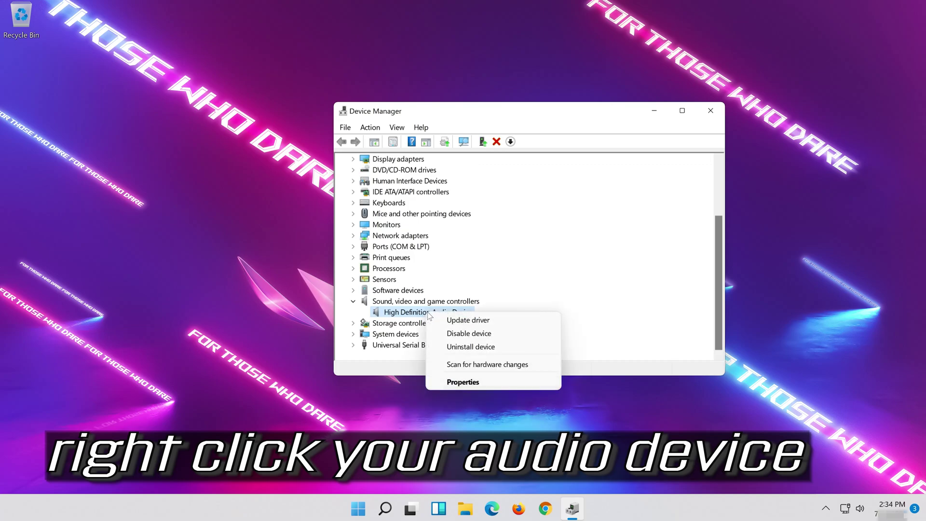
{"action": "left_click", "coordinate": [475, 383]}
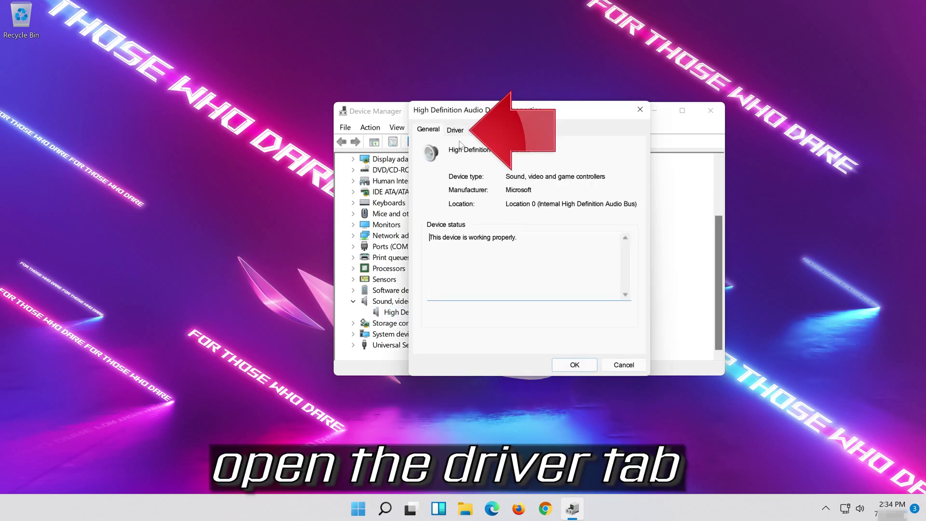
{"action": "left_click", "coordinate": [448, 135]}
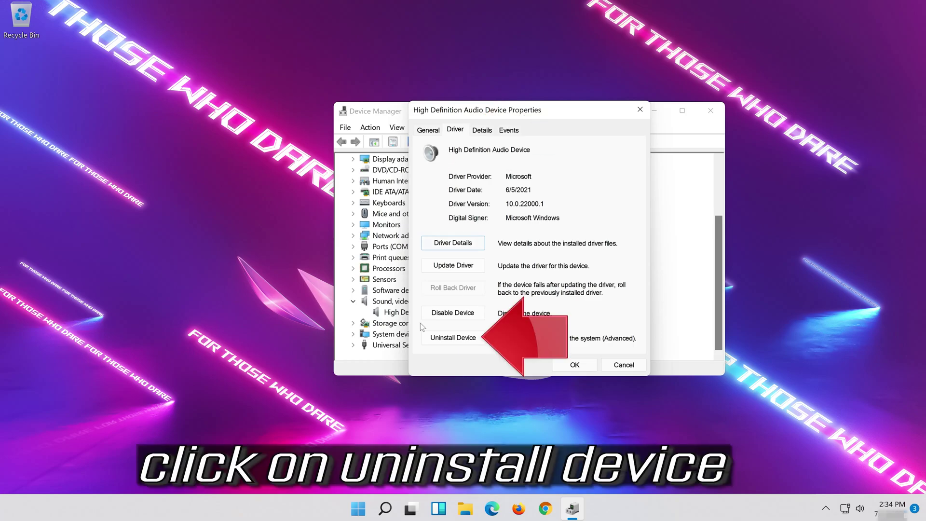
{"action": "left_click", "coordinate": [459, 342]}
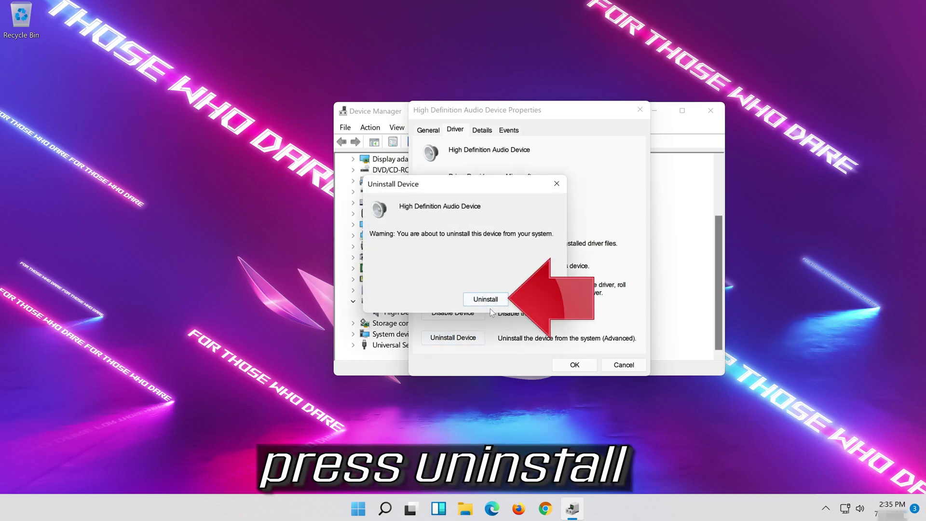
{"action": "left_click", "coordinate": [488, 302]}
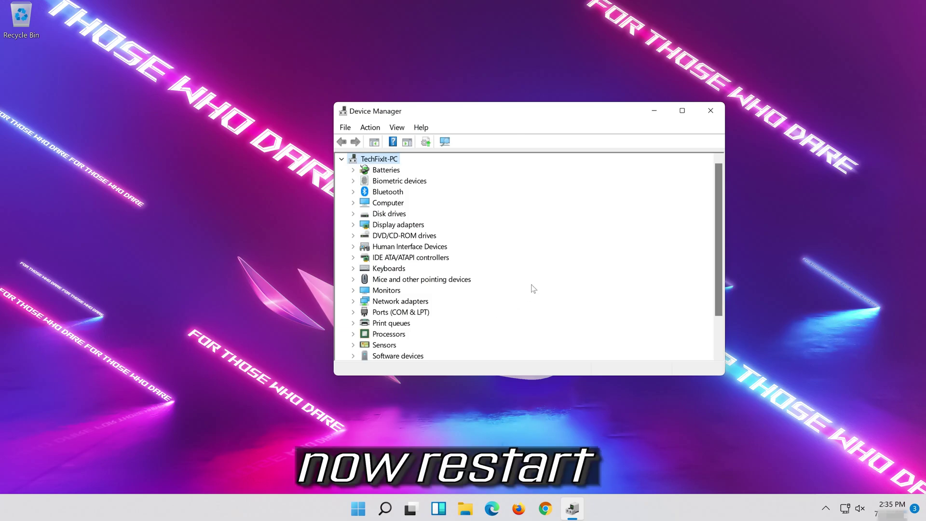
{"action": "left_click", "coordinate": [708, 111]}
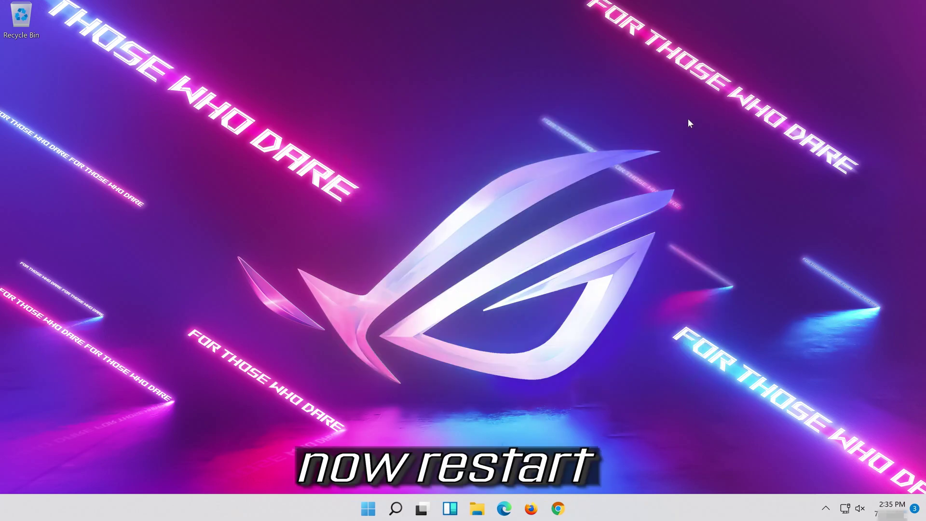
Restart the PC from the Start menu's power options
{"action": "left_click", "coordinate": [374, 511]}
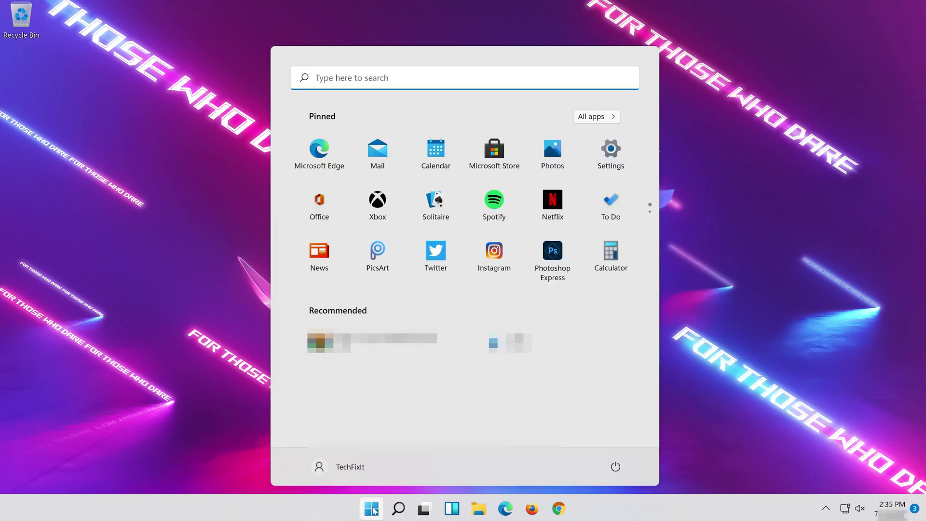
{"action": "left_click", "coordinate": [617, 467]}
{"action": "left_click", "coordinate": [625, 447]}
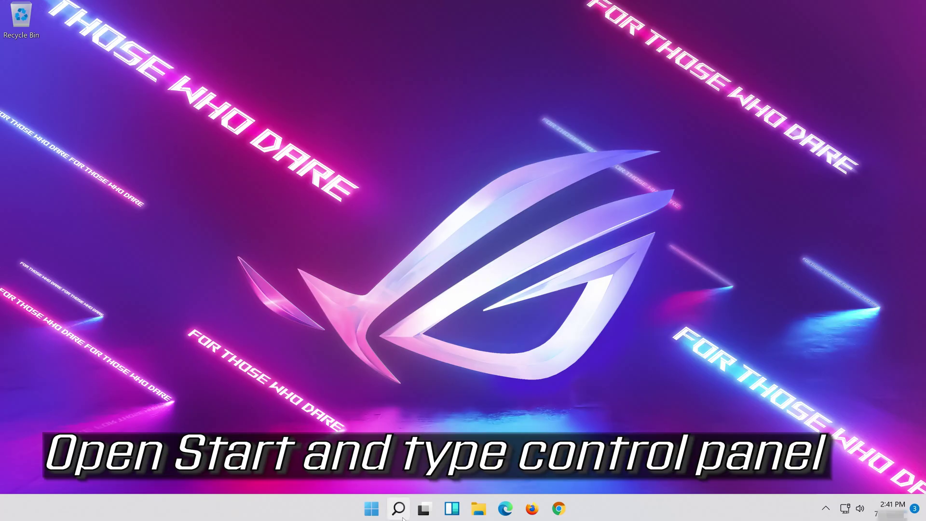
Search Windows for 'control panel' and open Control Panel
{"action": "left_click", "coordinate": [403, 517]}
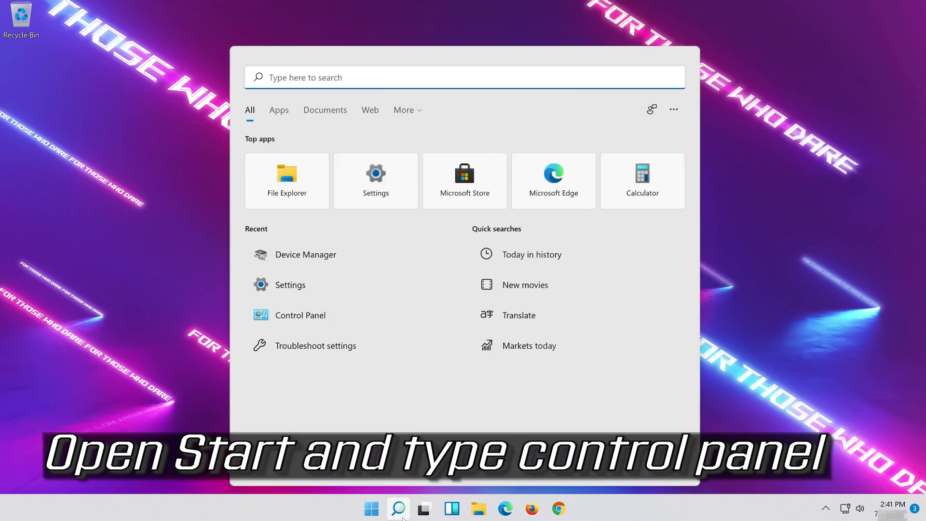
{"action": "type", "text": "contr"}
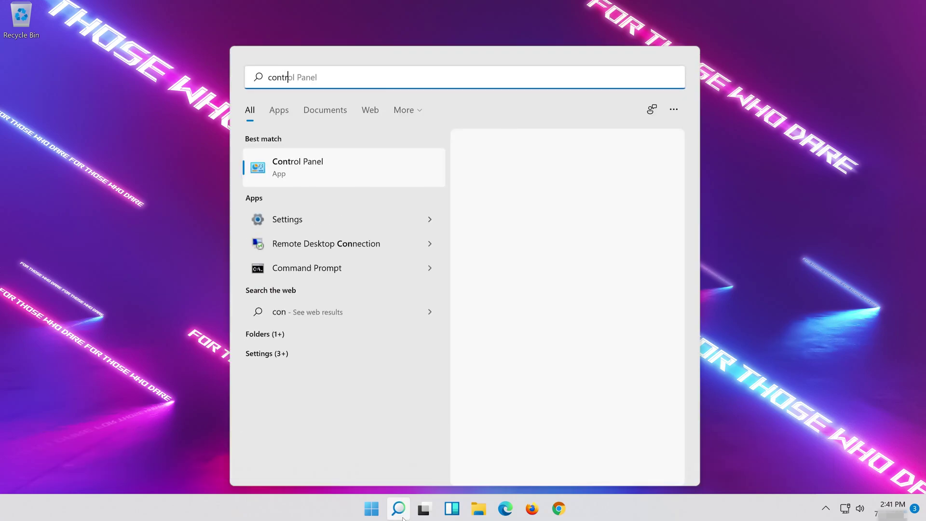
{"action": "type", "text": "ol pan"}
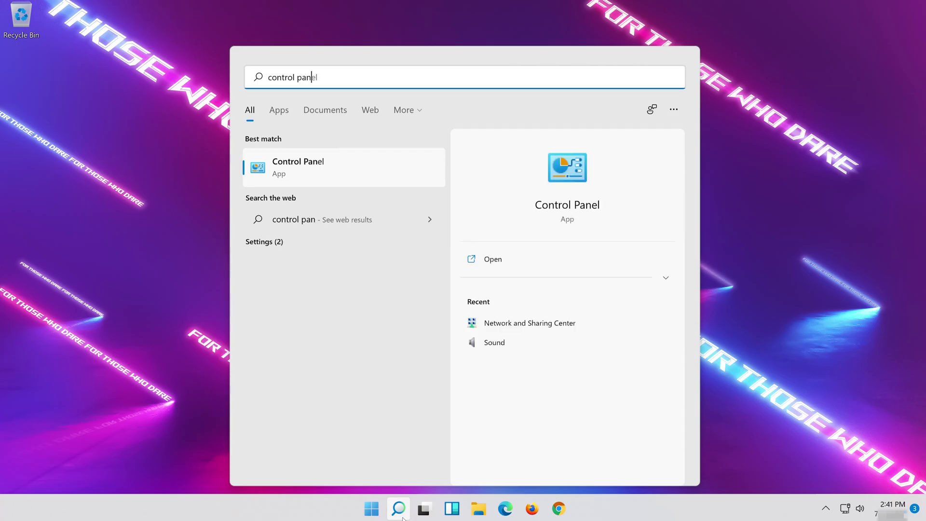
{"action": "type", "text": "el"}
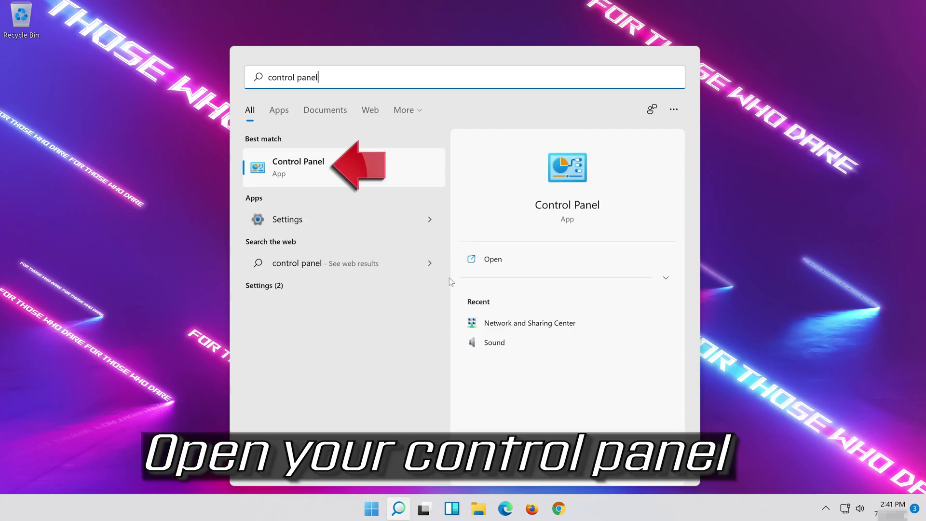
{"action": "left_click", "coordinate": [392, 168]}
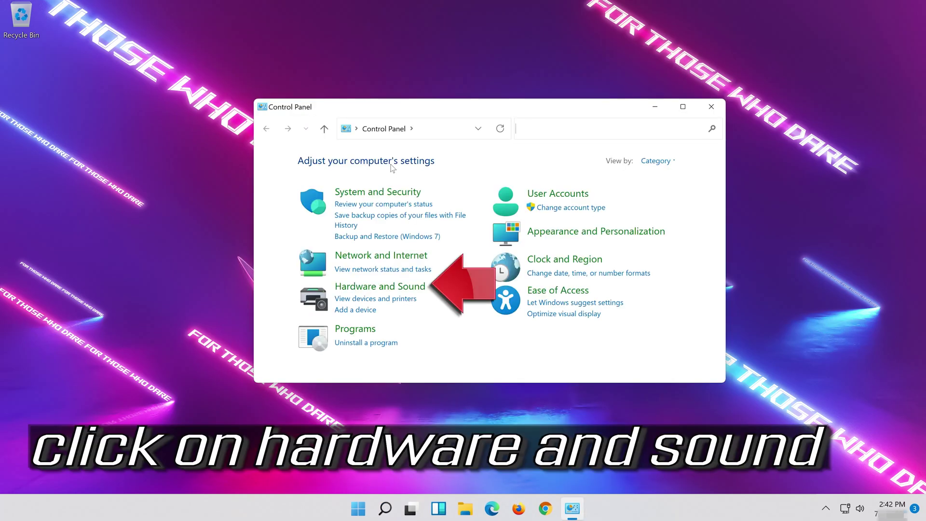
Open Sound from Hardware and Sound, close Control Panel, and select the Speakers device
{"action": "left_click", "coordinate": [375, 287]}
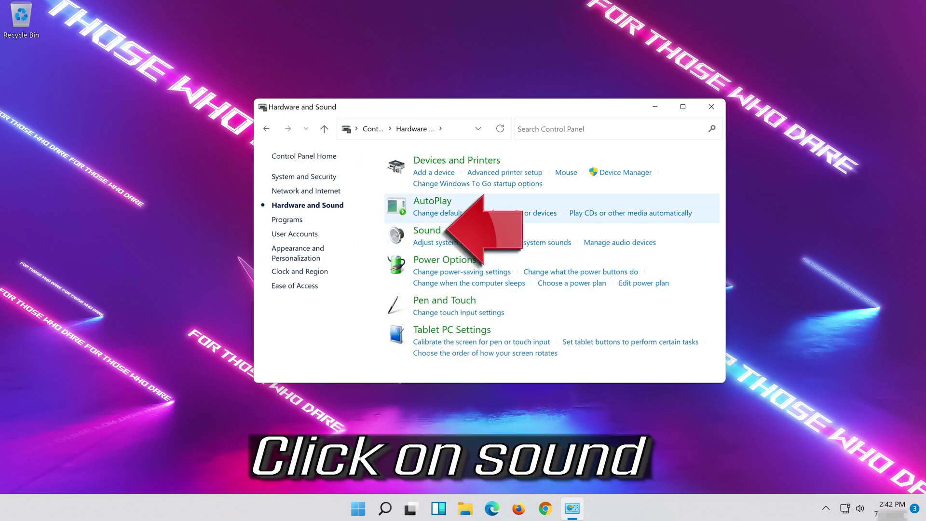
{"action": "left_click", "coordinate": [426, 231]}
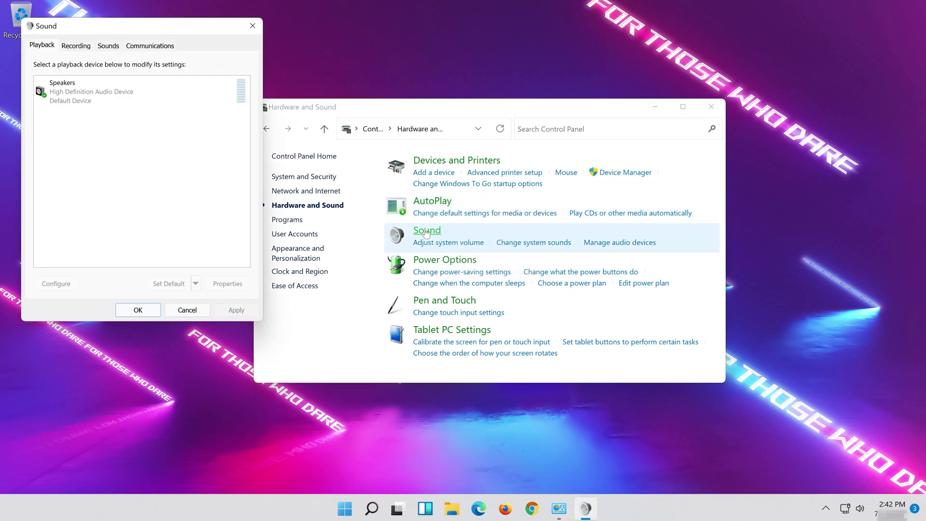
{"action": "left_click_drag", "start_coordinate": [154, 31], "coordinate": [484, 107]}
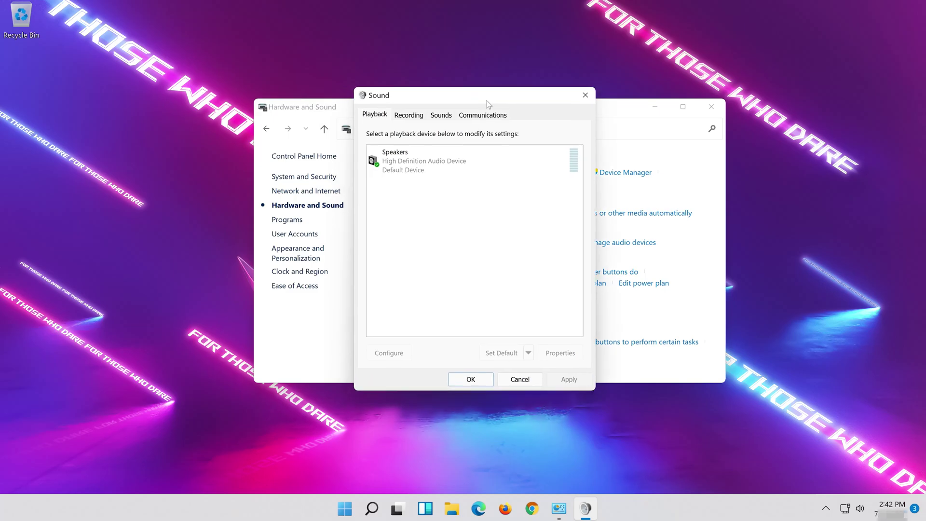
{"action": "left_click", "coordinate": [718, 109]}
{"action": "left_click", "coordinate": [718, 108]}
{"action": "left_click", "coordinate": [445, 155]}
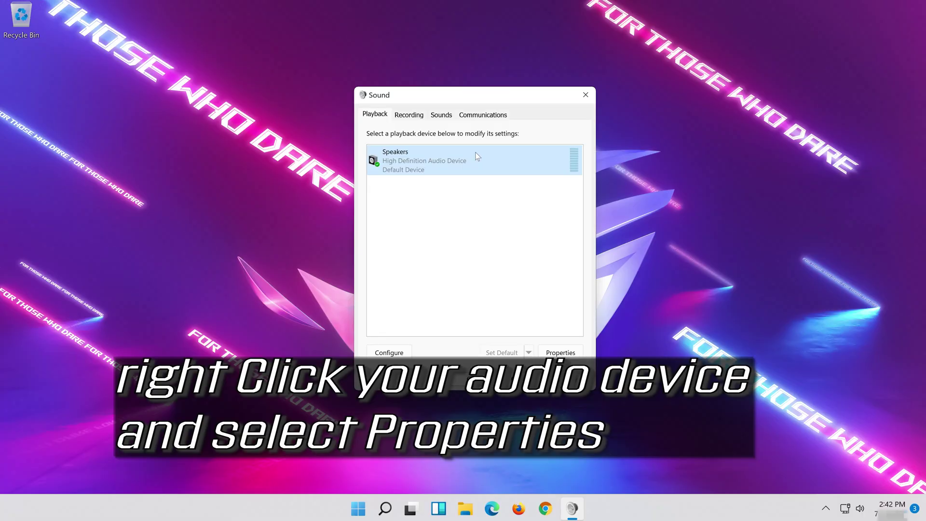
{"action": "right_click", "coordinate": [476, 154]}
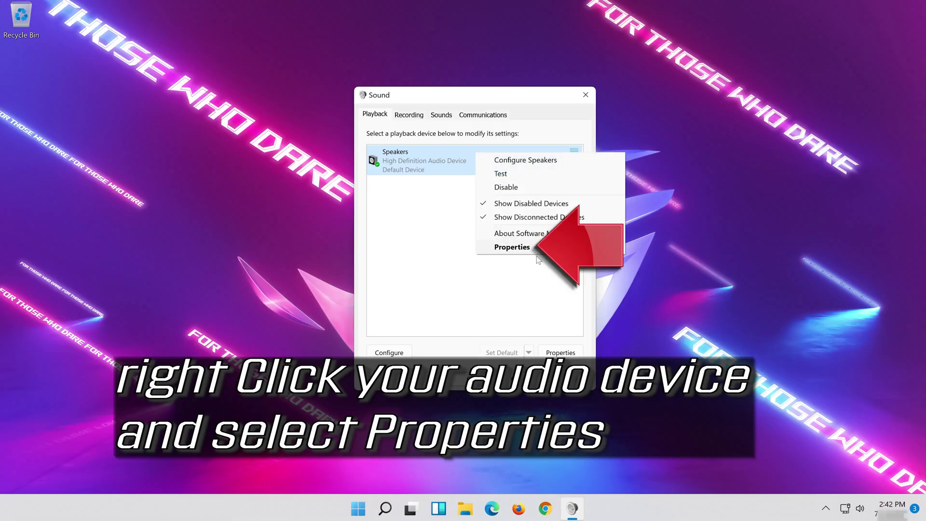
Tick Disable all enhancements in Speakers Properties and confirm both Speakers and Sound dialogs
{"action": "left_click", "coordinate": [549, 250]}
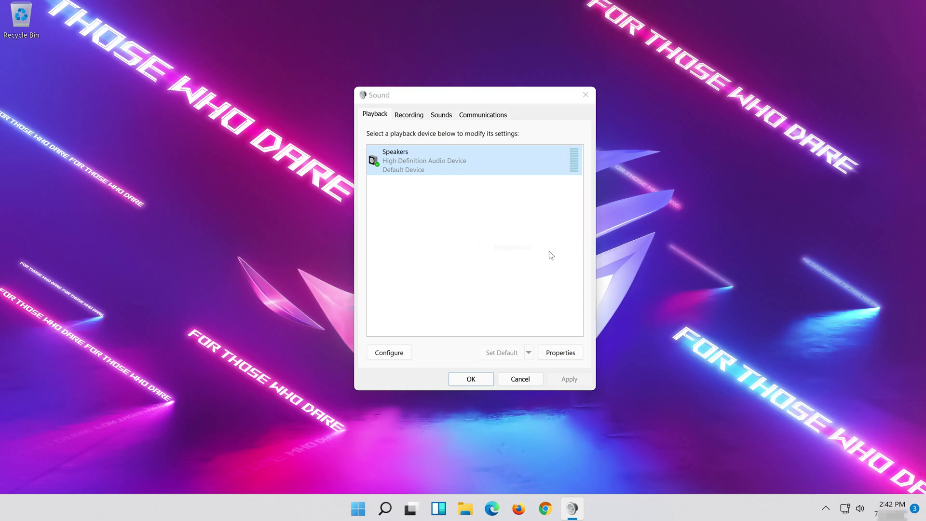
{"action": "left_click_drag", "start_coordinate": [515, 145], "coordinate": [496, 100]}
{"action": "left_click", "coordinate": [456, 113]}
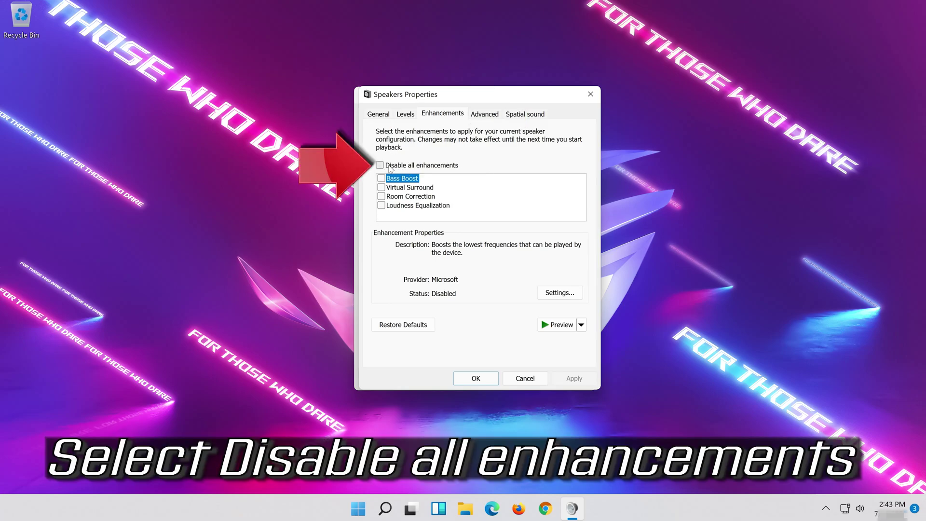
{"action": "left_click", "coordinate": [383, 167]}
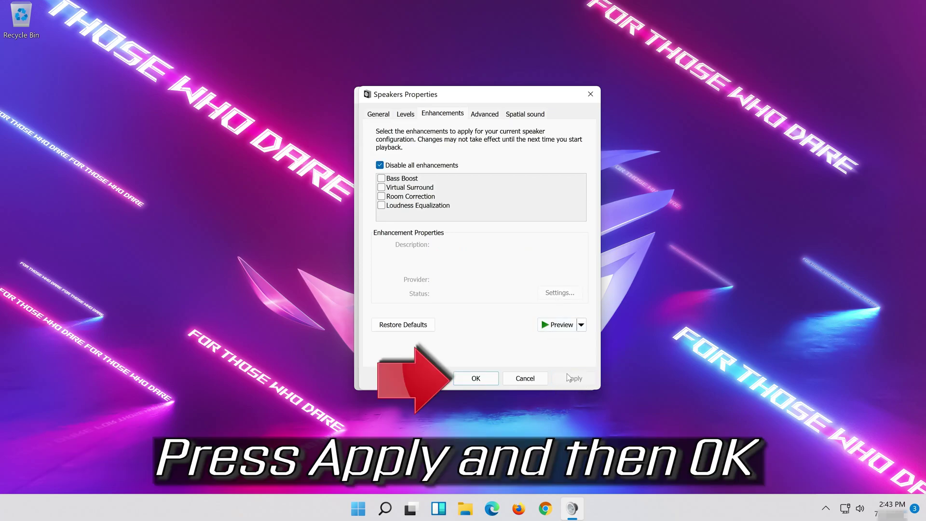
{"action": "left_click", "coordinate": [493, 380]}
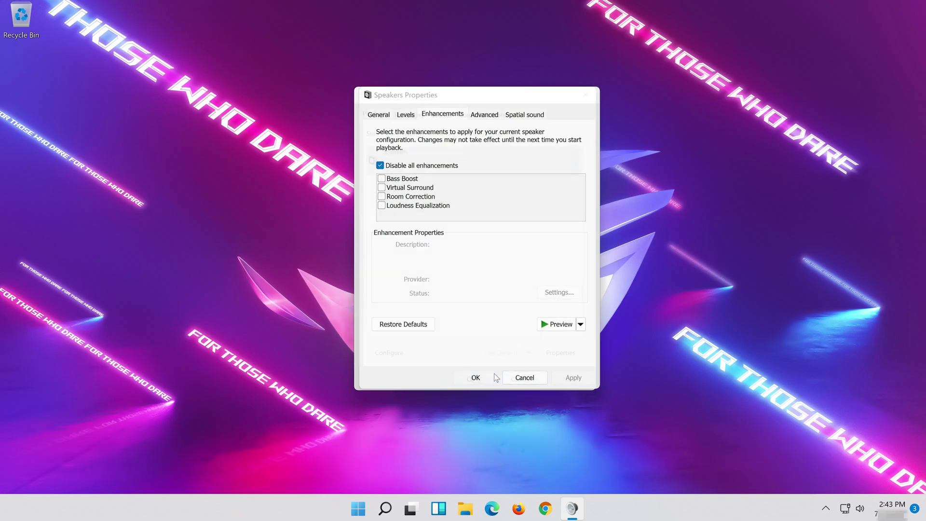
{"action": "left_click", "coordinate": [472, 380]}
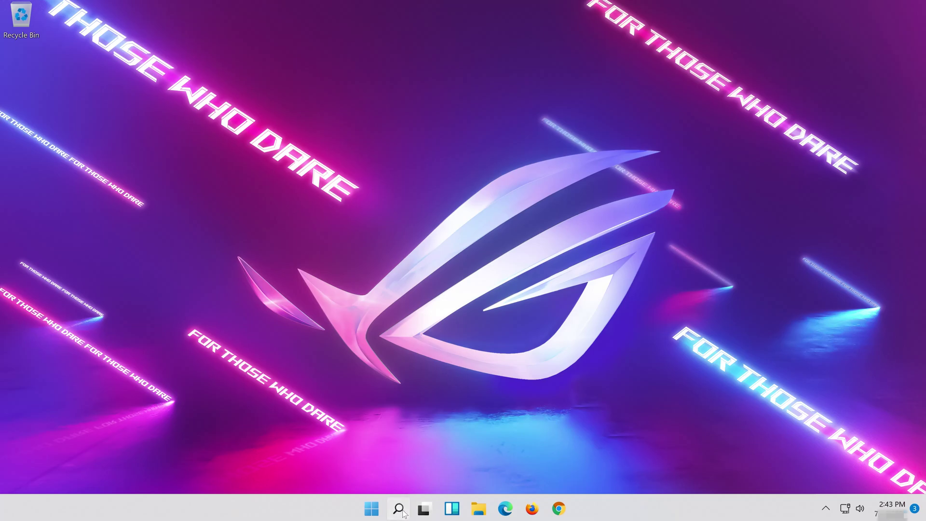
Search for 'control panel' again and open Control Panel in category view
{"action": "left_click", "coordinate": [404, 513]}
{"action": "type", "text": "control pa"}
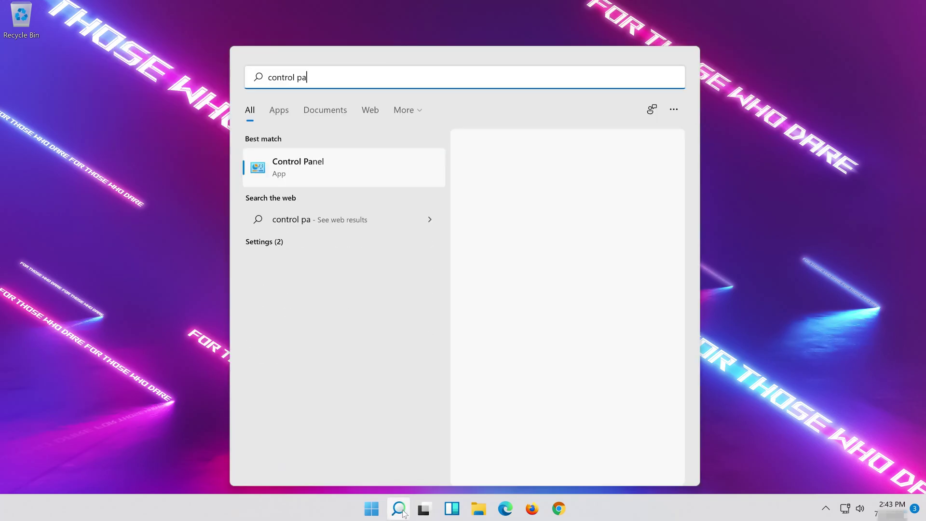
{"action": "type", "text": "nel"}
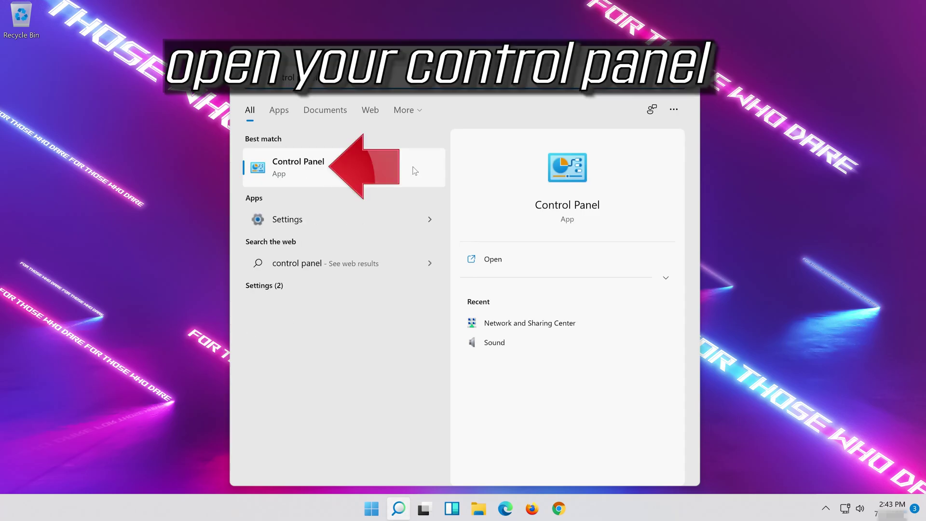
{"action": "left_click", "coordinate": [386, 167]}
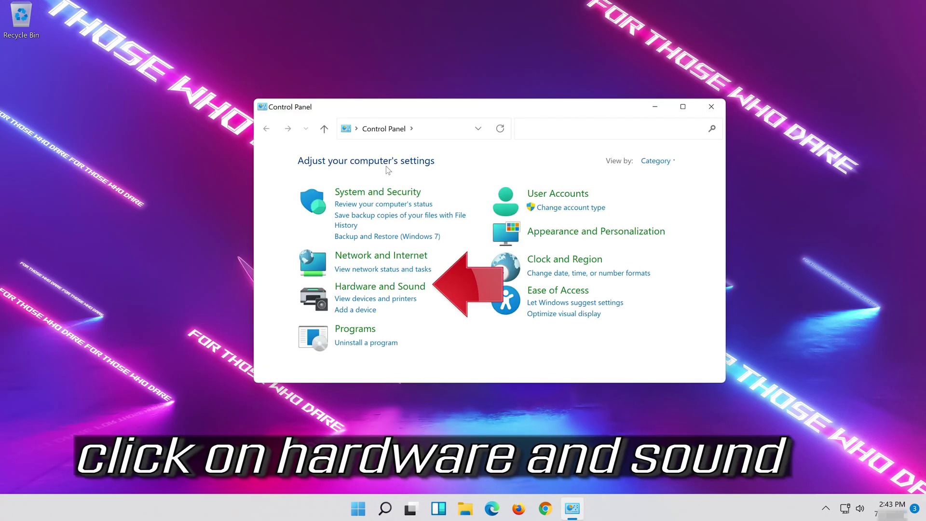
Open Sound from Hardware and Sound, centre the dialog, and select the Speakers device
{"action": "left_click", "coordinate": [385, 288]}
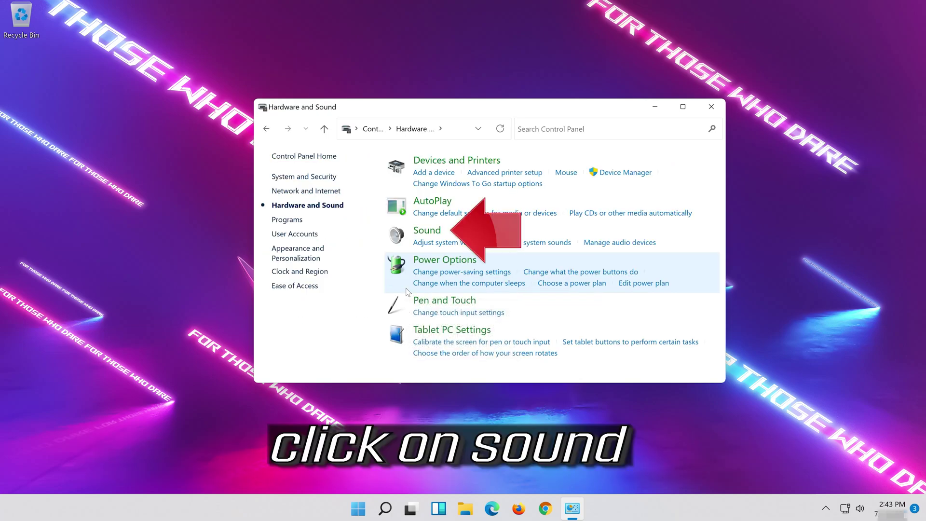
{"action": "left_click", "coordinate": [420, 236]}
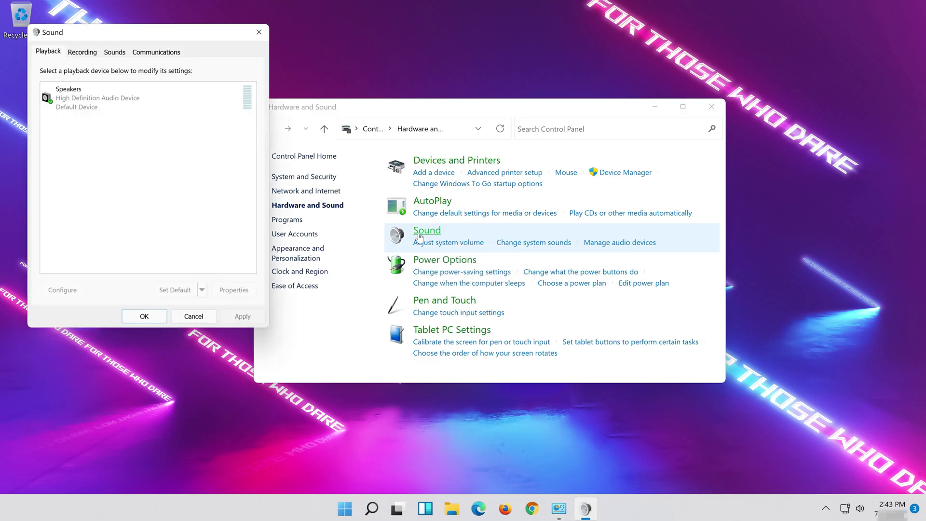
{"action": "left_click_drag", "start_coordinate": [153, 37], "coordinate": [500, 86]}
{"action": "left_click", "coordinate": [426, 161]}
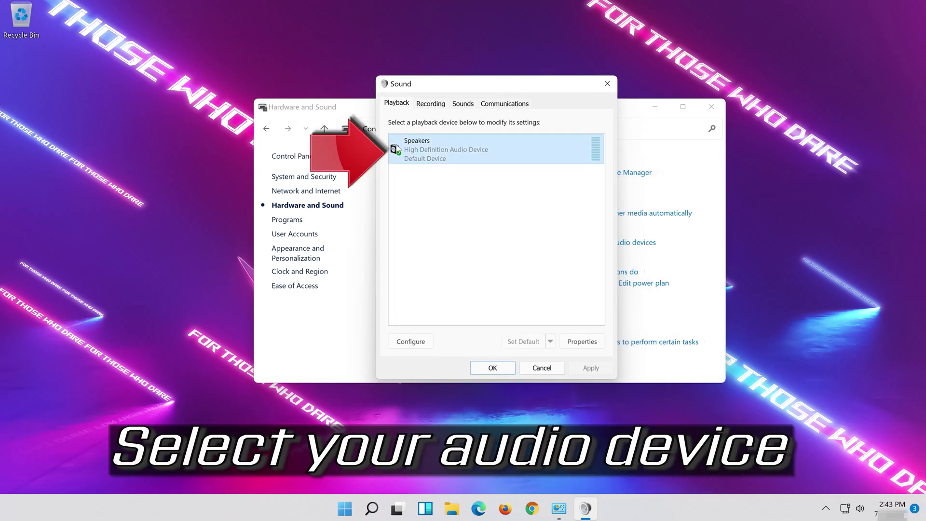
Set the Speakers default format to 16 bit, 48000 Hz (DVD Quality), confirm, and close Sound
{"action": "right_click", "coordinate": [494, 161]}
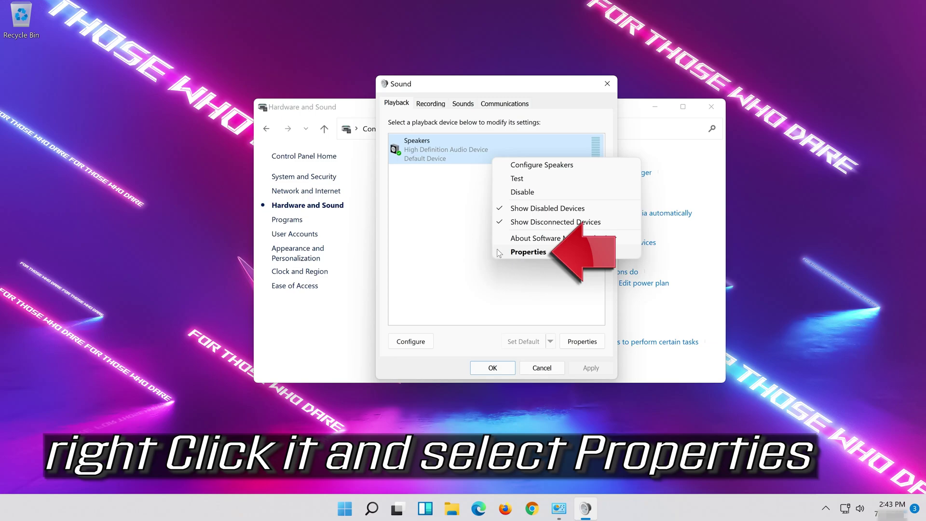
{"action": "left_click", "coordinate": [528, 252]}
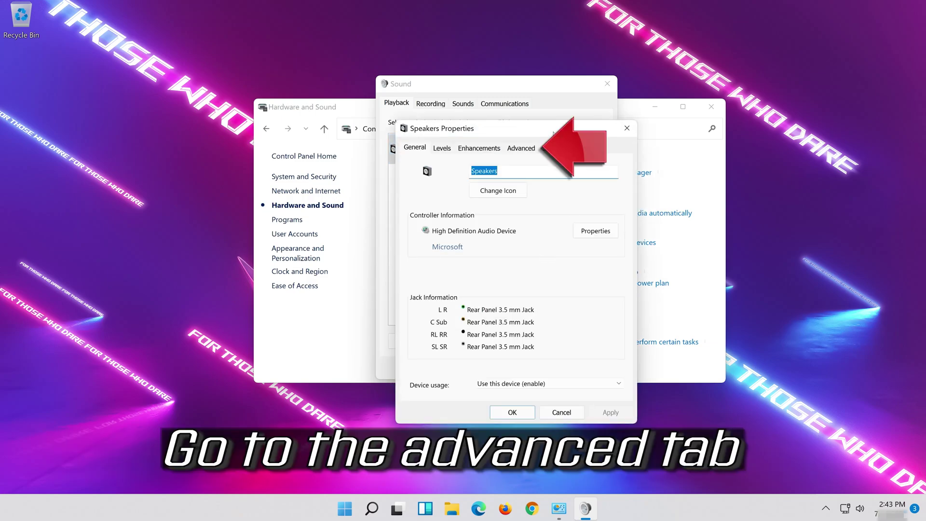
{"action": "left_click", "coordinate": [527, 148]}
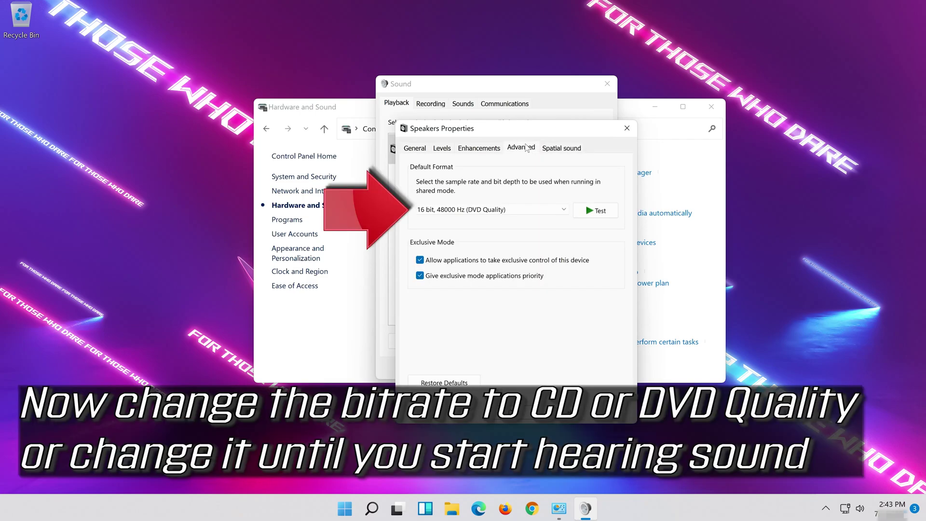
{"action": "left_click", "coordinate": [473, 210]}
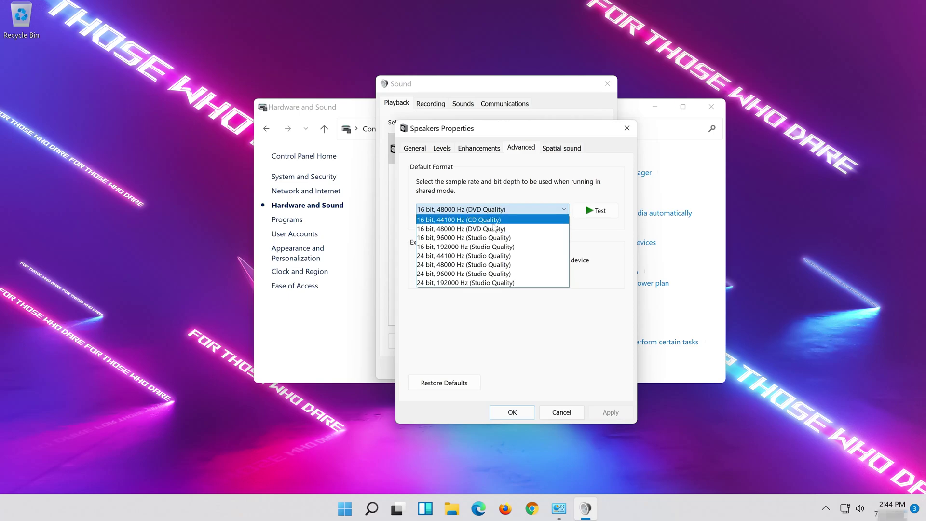
{"action": "left_click", "coordinate": [499, 229]}
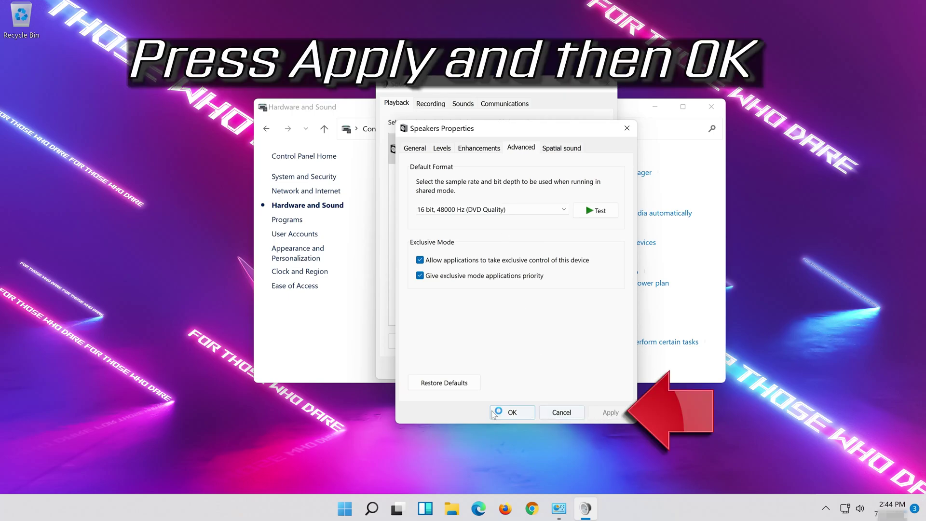
{"action": "left_click", "coordinate": [511, 415]}
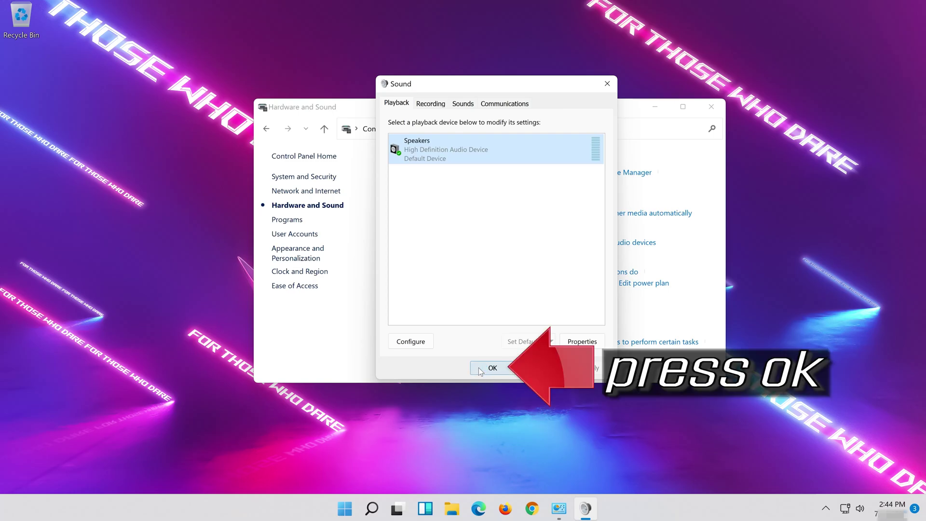
{"action": "left_click", "coordinate": [479, 369]}
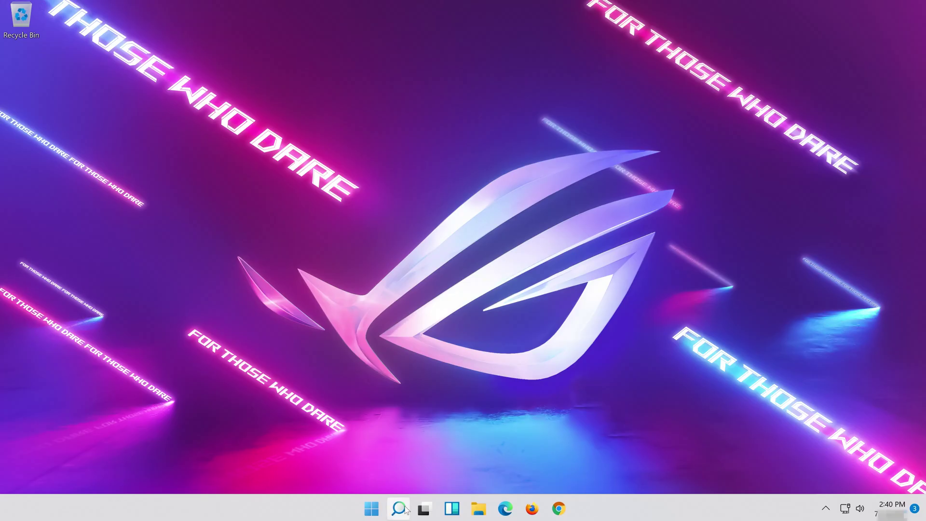
Search for 'device manager', launch Device Manager, and centre its window
{"action": "left_click", "coordinate": [400, 509]}
{"action": "type", "text": "d"}
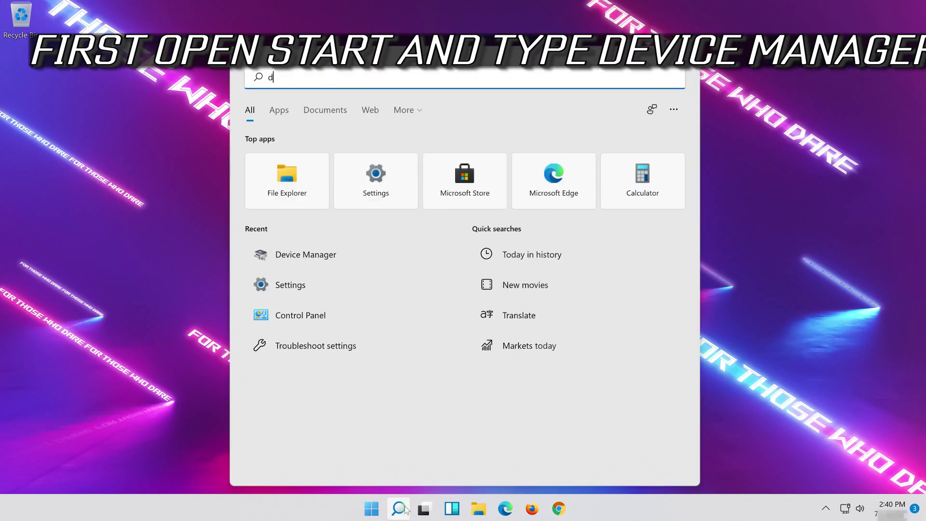
{"action": "type", "text": "evice "}
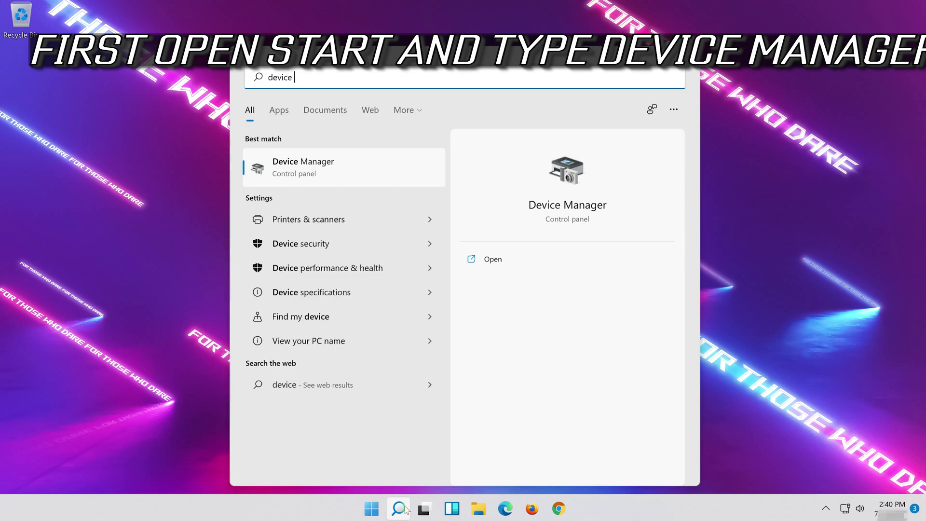
{"action": "type", "text": "manage"}
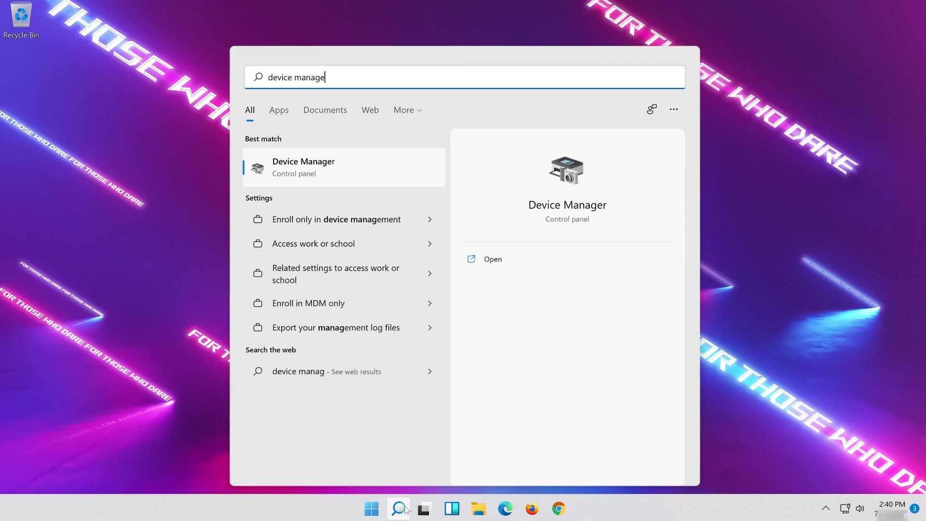
{"action": "type", "text": "r"}
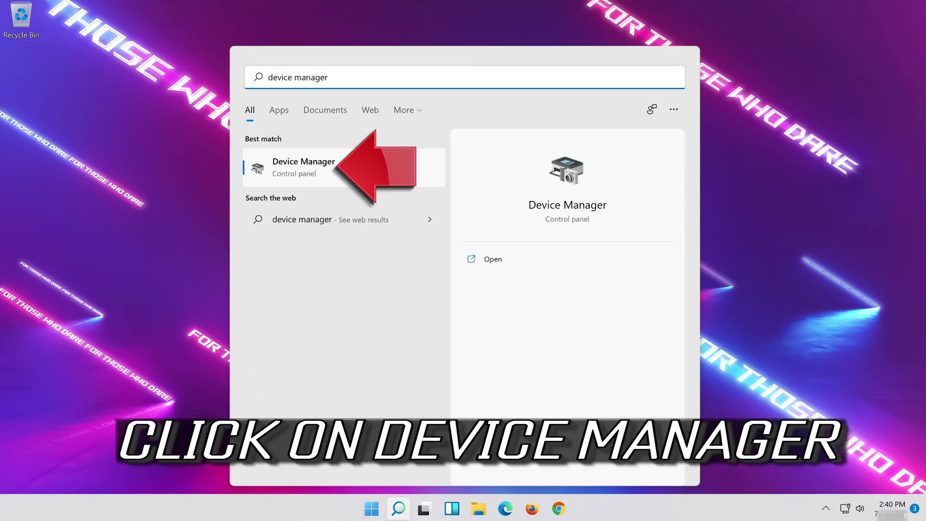
{"action": "left_click", "coordinate": [383, 170]}
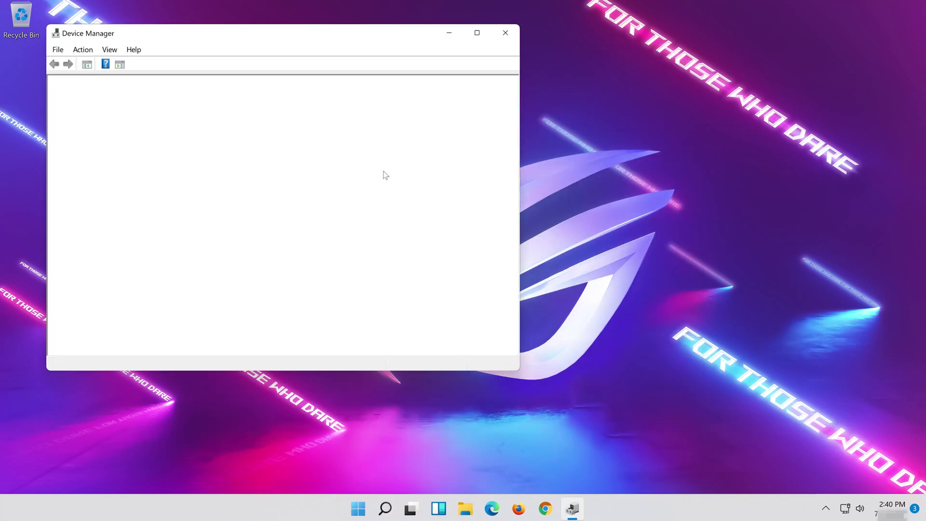
{"action": "left_click_drag", "start_coordinate": [305, 37], "coordinate": [454, 47]}
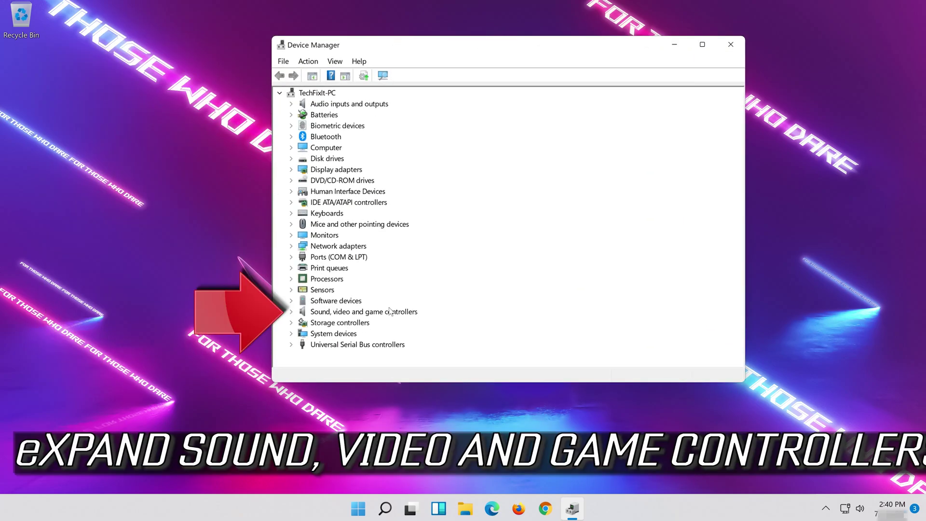
Update the High Definition Audio Device driver from its Properties Driver tab
{"action": "left_click", "coordinate": [292, 312]}
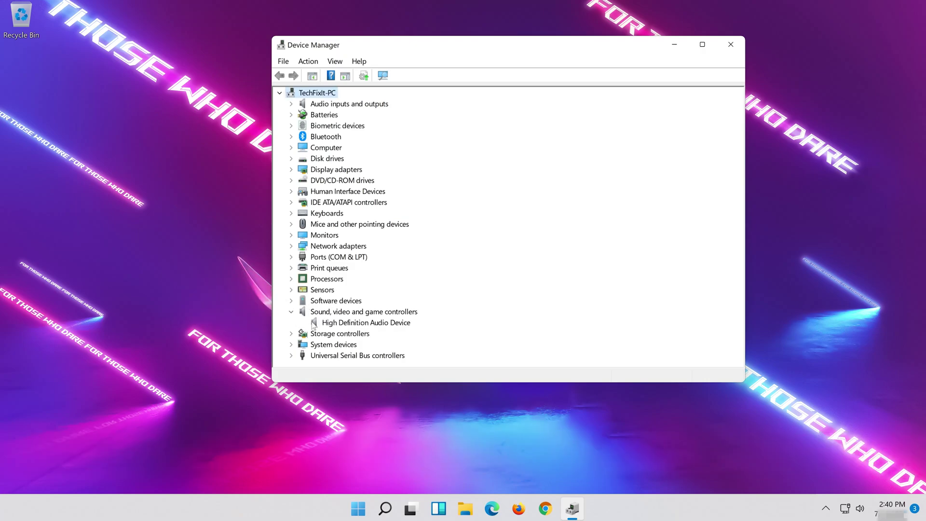
{"action": "left_click", "coordinate": [318, 326]}
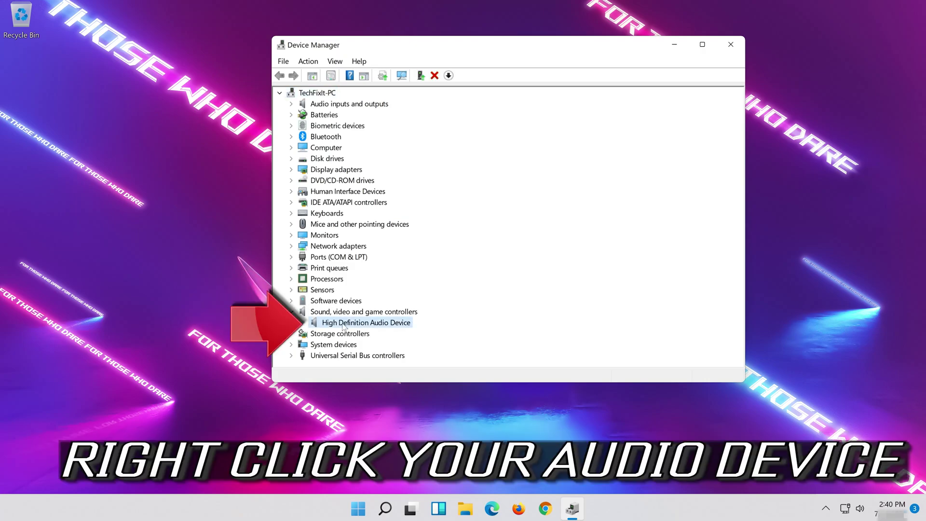
{"action": "right_click", "coordinate": [387, 327]}
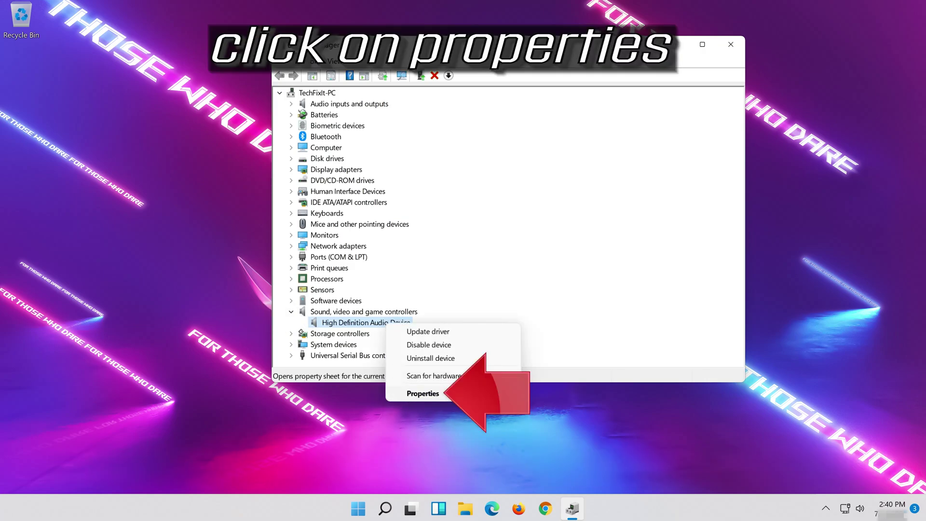
{"action": "left_click", "coordinate": [451, 392]}
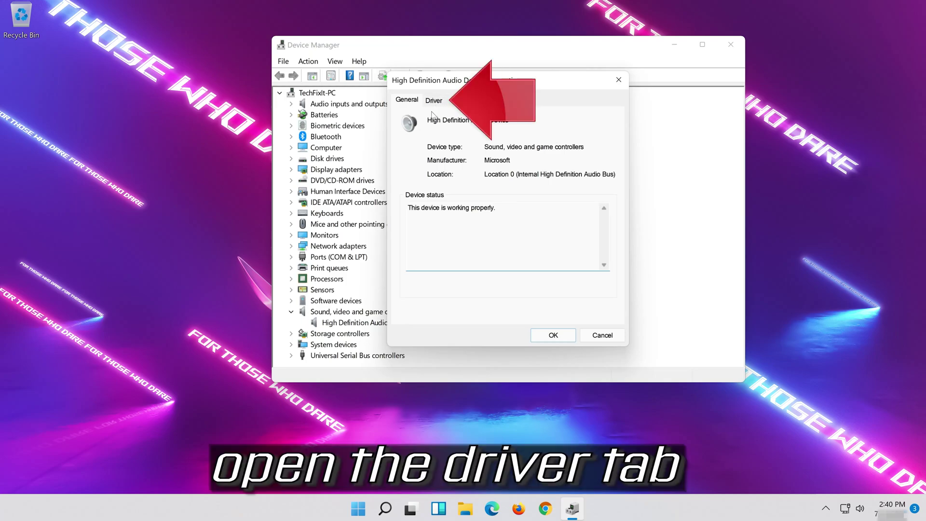
{"action": "left_click", "coordinate": [437, 103]}
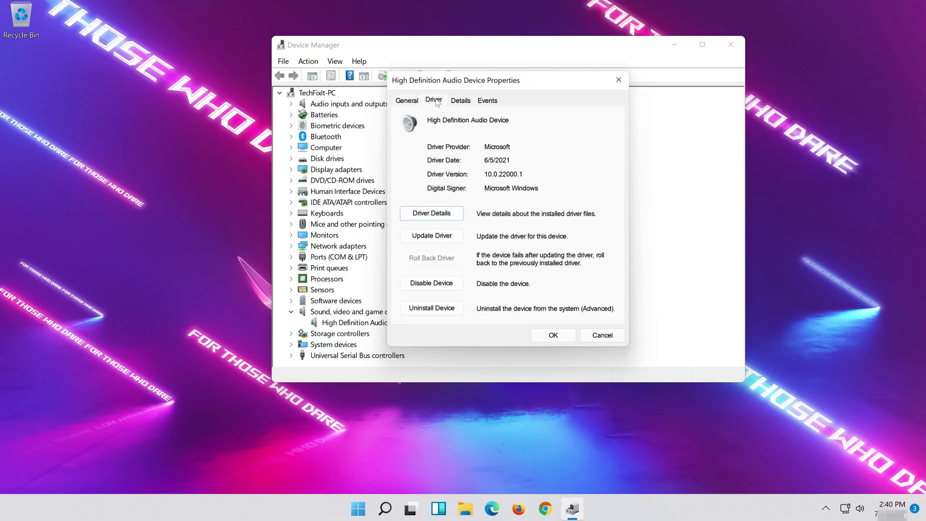
{"action": "left_click", "coordinate": [433, 239]}
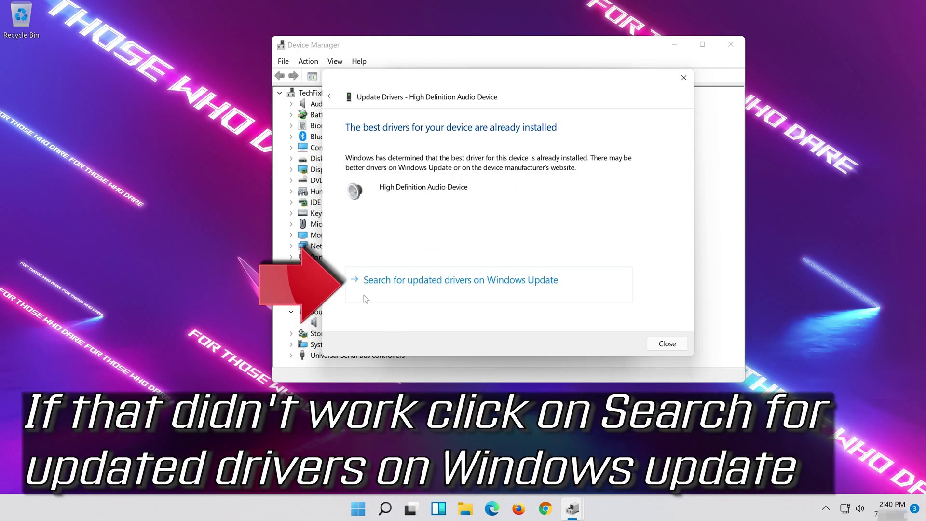
Search Windows Update for updated drivers and run Check for updates
{"action": "left_click", "coordinate": [494, 289]}
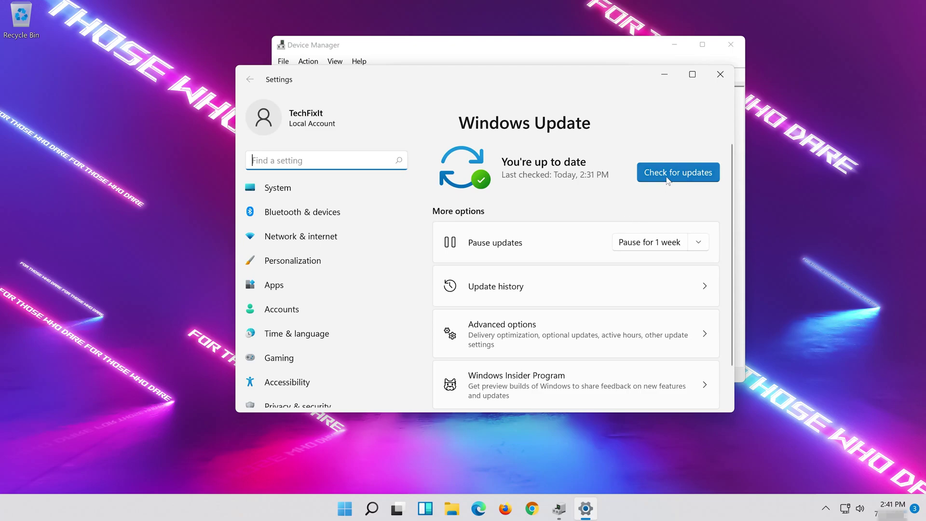
{"action": "left_click", "coordinate": [673, 170]}
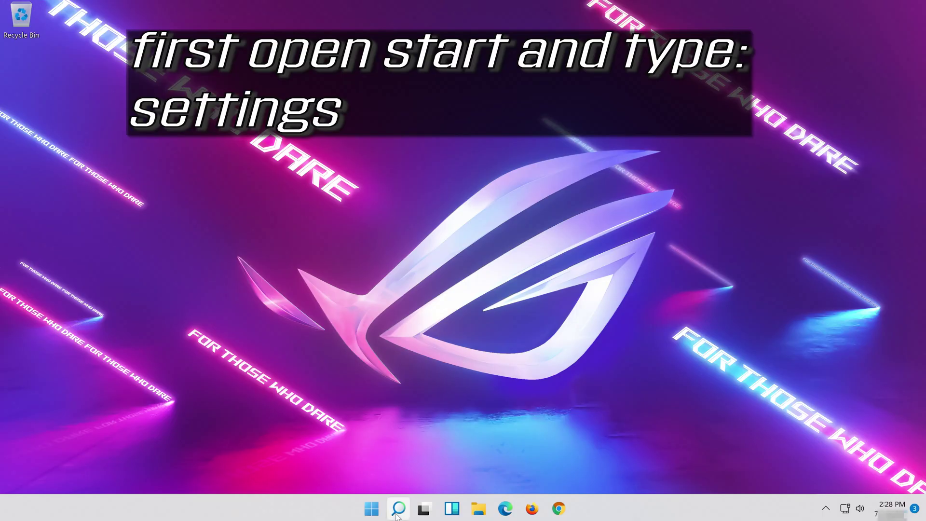
Search for 'settings' and launch the Settings app
{"action": "left_click", "coordinate": [397, 512]}
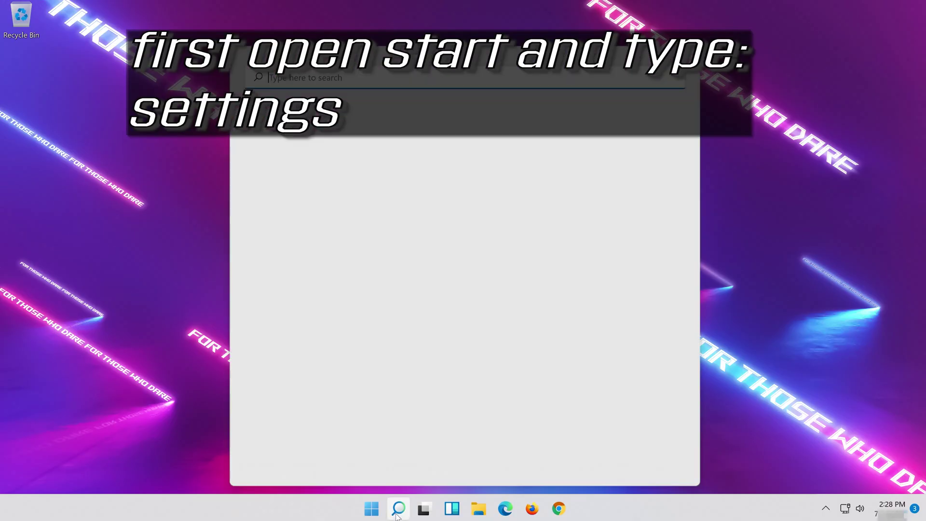
{"action": "type", "text": "settin"}
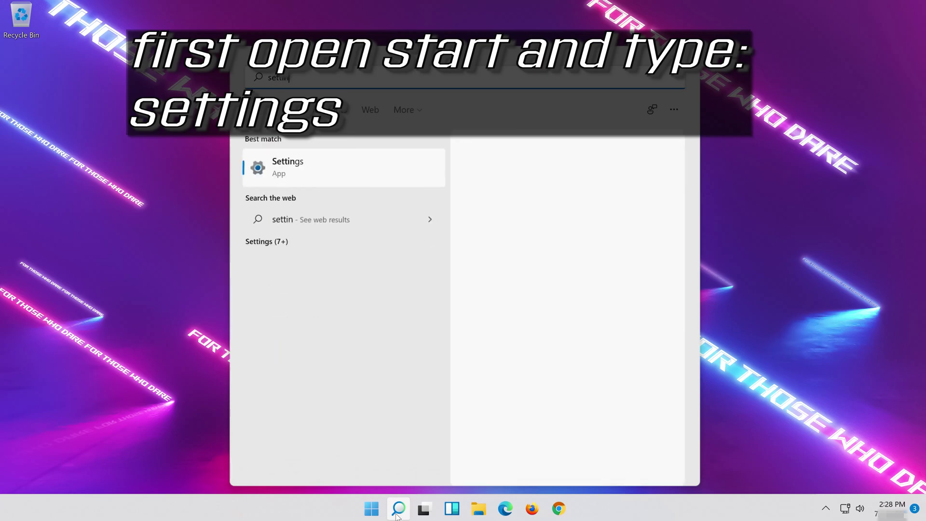
{"action": "type", "text": "gs"}
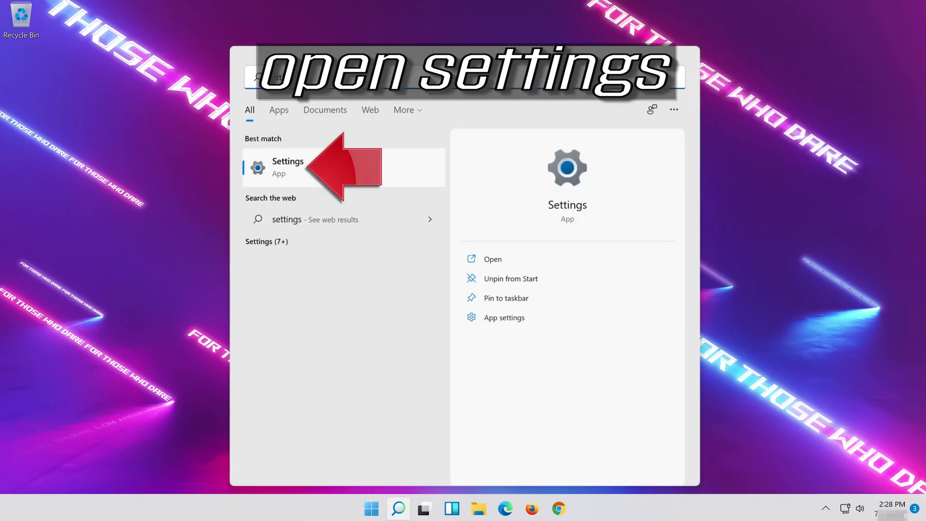
{"action": "left_click", "coordinate": [340, 172]}
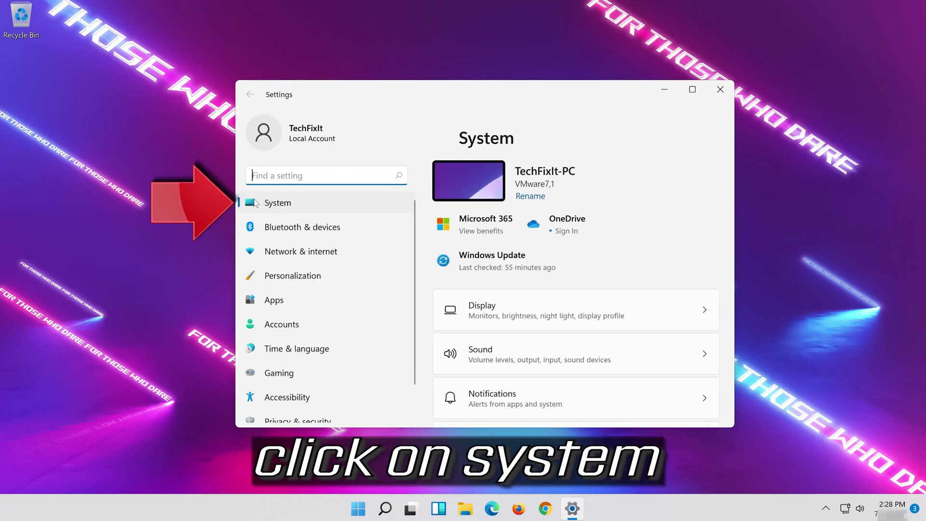
Go to System › Troubleshoot in Windows Settings
{"action": "left_click", "coordinate": [309, 206]}
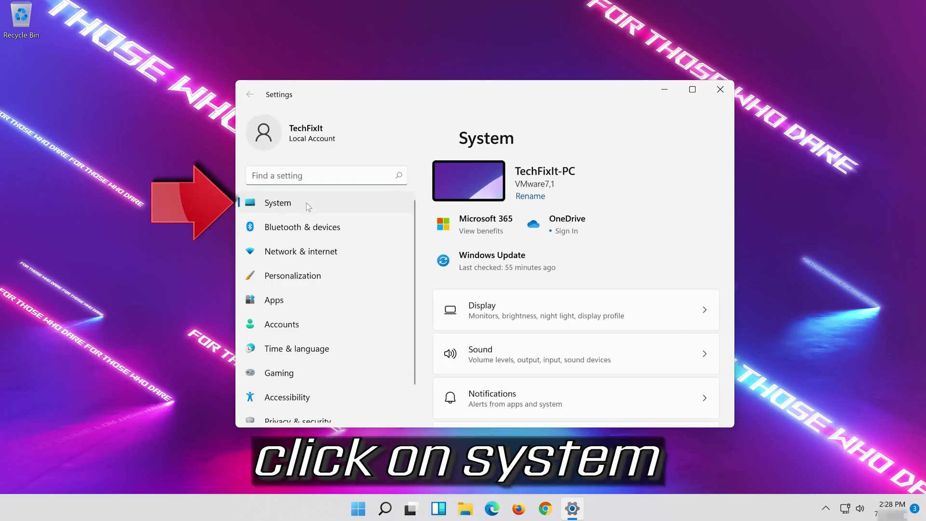
{"action": "scroll", "coordinate": [528, 342], "scroll_direction": "down", "scroll_amount": 5}
{"action": "scroll", "coordinate": [526, 344], "scroll_direction": "down", "scroll_amount": 5}
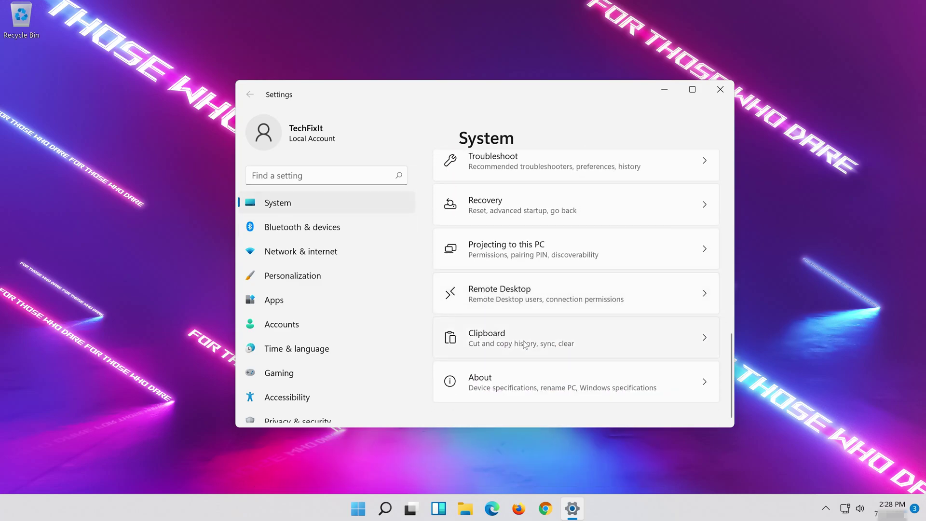
{"action": "scroll", "coordinate": [525, 344], "scroll_direction": "up", "scroll_amount": 3}
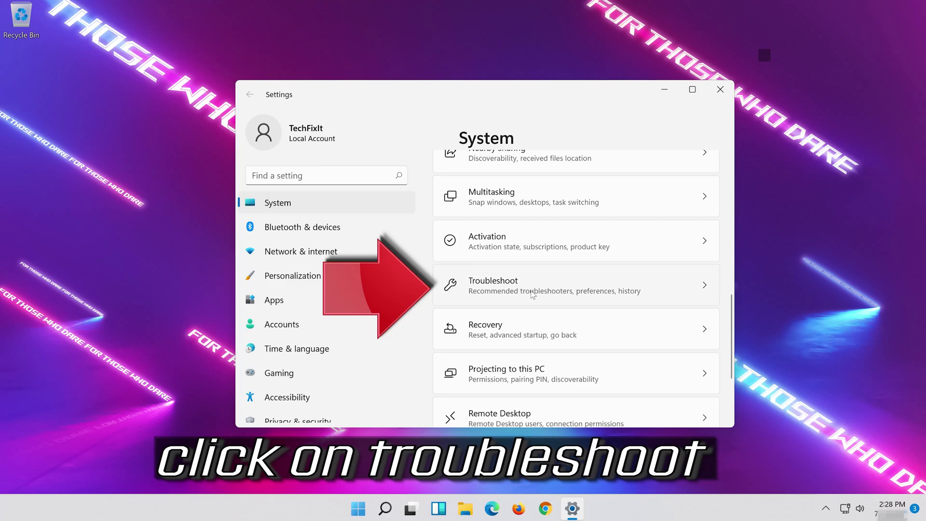
{"action": "left_click", "coordinate": [576, 289]}
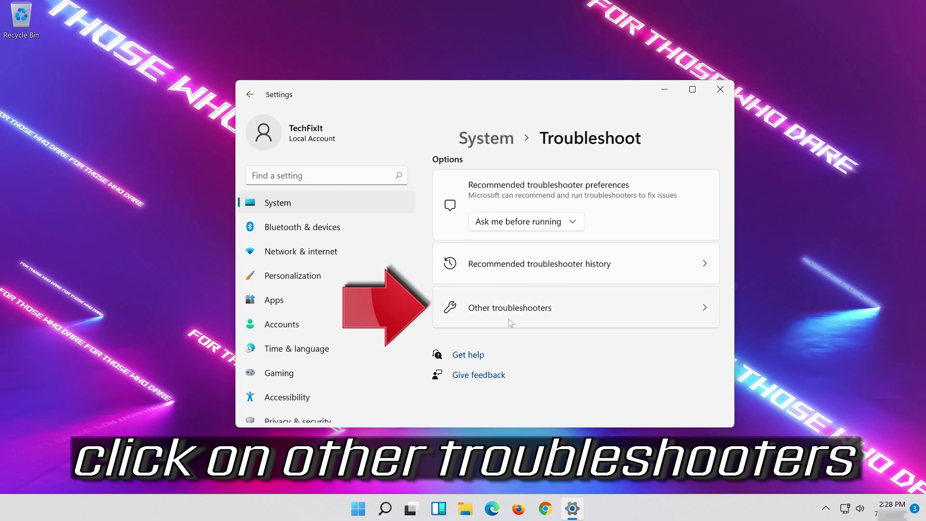
Run the Playing Audio troubleshooter from the Other troubleshooters list
{"action": "left_click", "coordinate": [582, 311]}
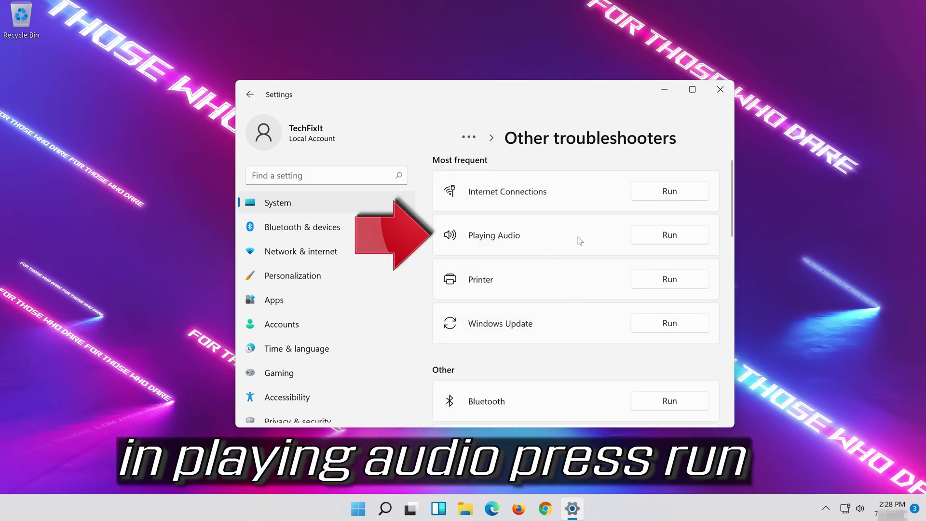
{"action": "left_click", "coordinate": [660, 240]}
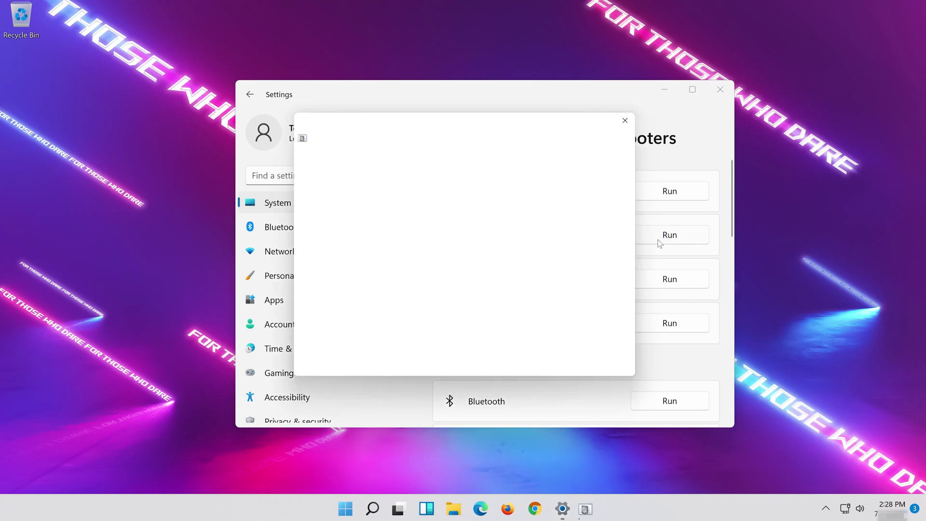